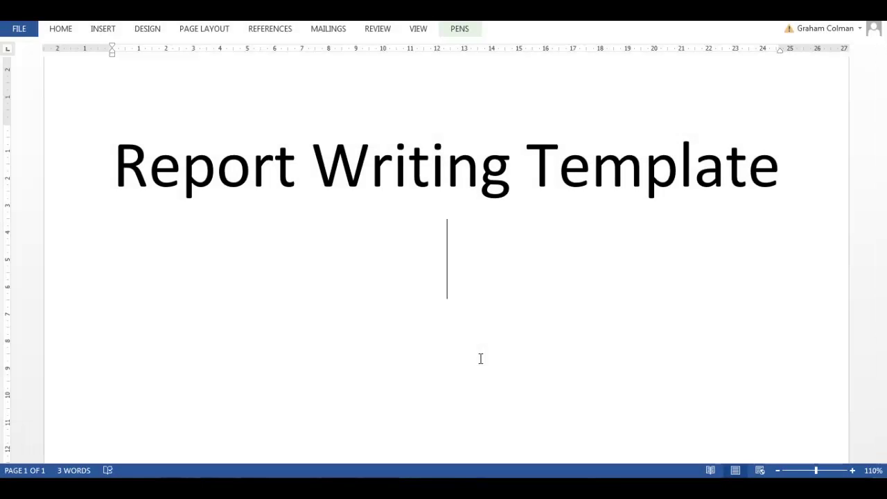
# View the Colmanweb home page and the TES resources profile in the browser, ending in the REPORTSTEMPLATE workbook
pyautogui.moveTo(176, 457)
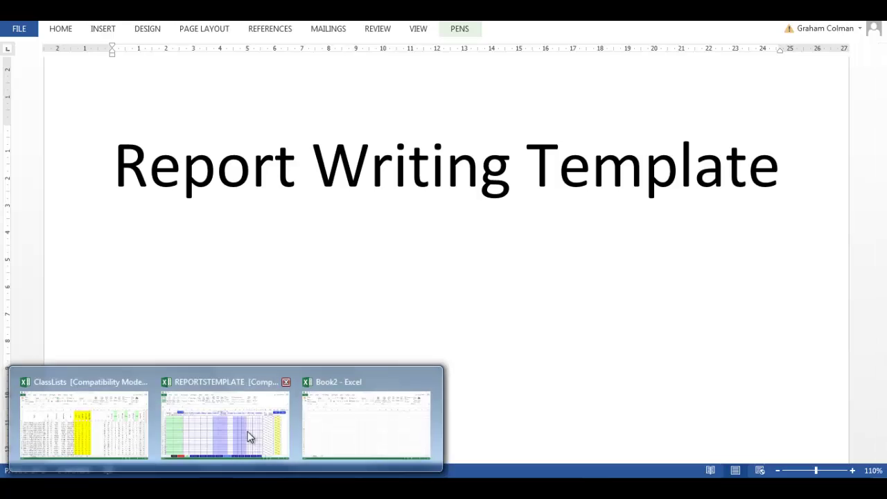
pyautogui.click(248, 430)
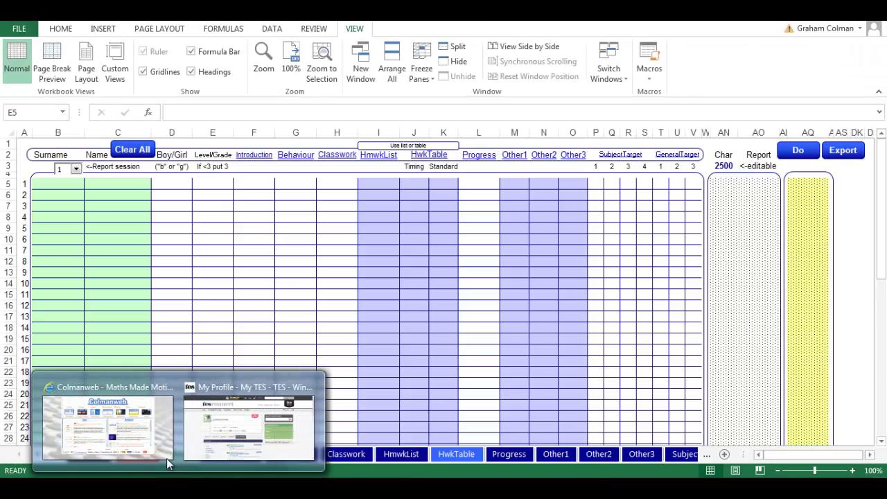
pyautogui.click(138, 429)
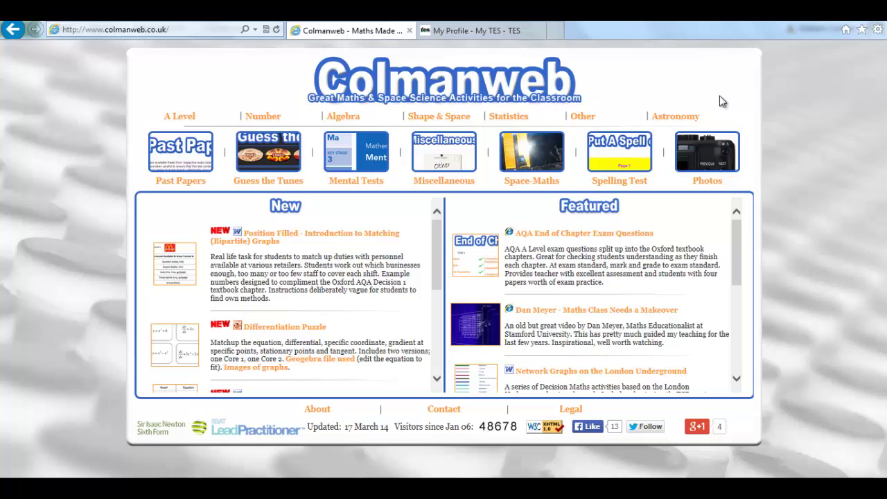
pyautogui.click(242, 447)
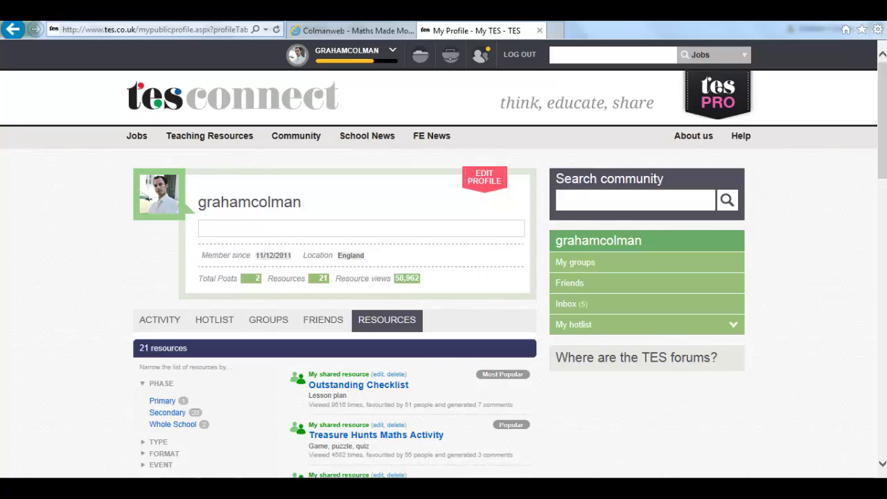
pyautogui.moveTo(228, 476)
pyautogui.click(236, 425)
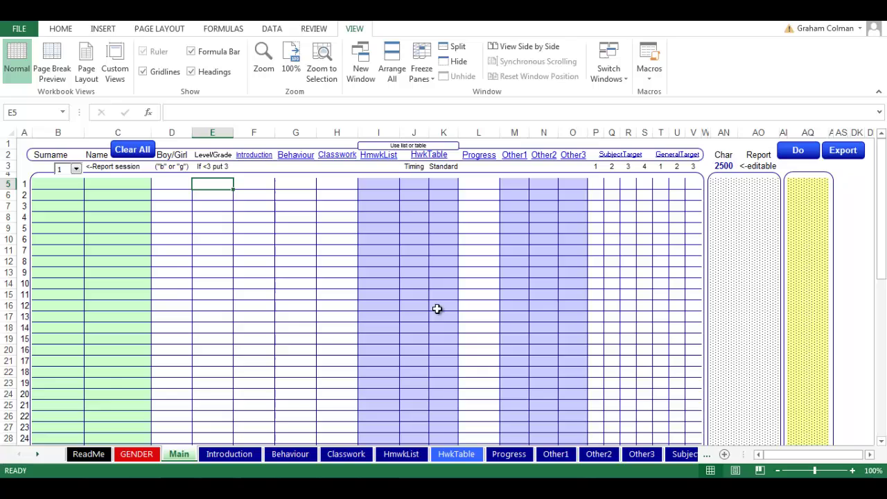
# Preview the Introduction, Behaviour and Classwork comment sheets and return to the Main sheet
pyautogui.click(229, 453)
pyautogui.click(289, 454)
pyautogui.click(341, 454)
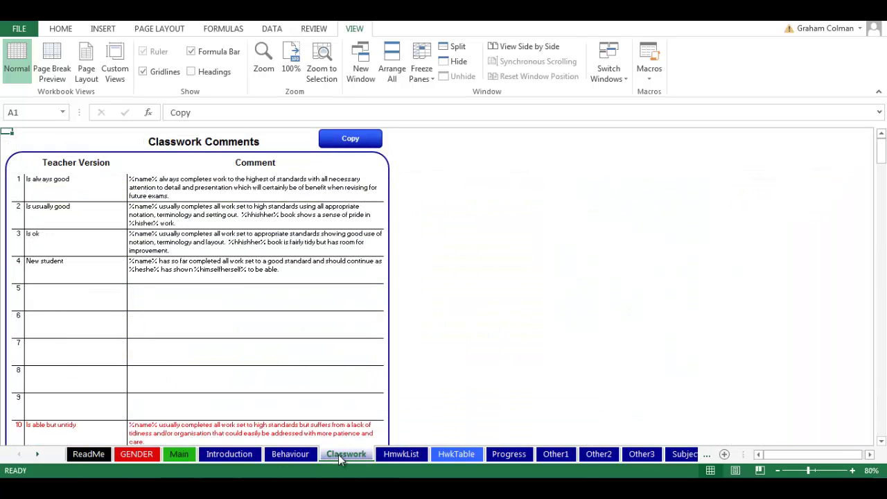
pyautogui.click(180, 454)
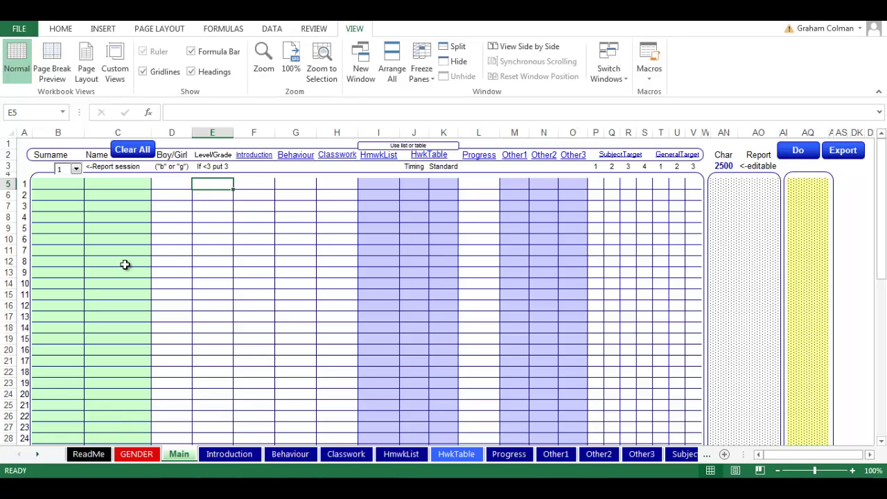
# Examine the full class table on the Main sheet at 60% zoom and restore the view to 100%
pyautogui.click(778, 470)
pyautogui.click(777, 470)
pyautogui.click(777, 470)
pyautogui.click(777, 470)
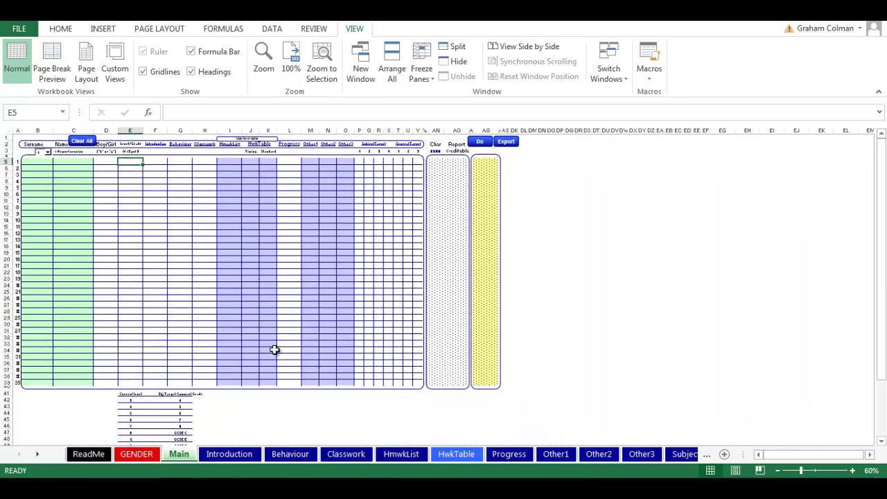
pyautogui.click(853, 470)
pyautogui.click(853, 470)
pyautogui.click(852, 471)
pyautogui.click(853, 471)
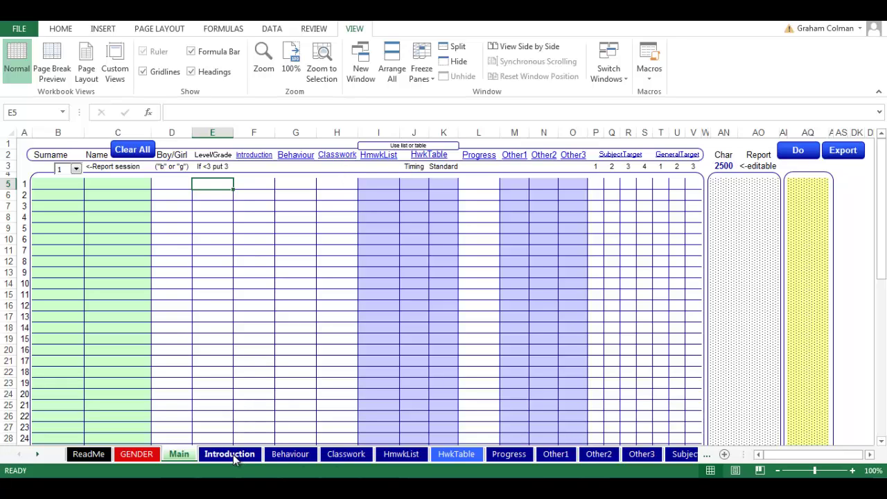
# Examine the Boy/Girl and Introduction columns on the Main sheet and the Teacher Version and Comment columns on the Introduction sheet
pyautogui.click(181, 184)
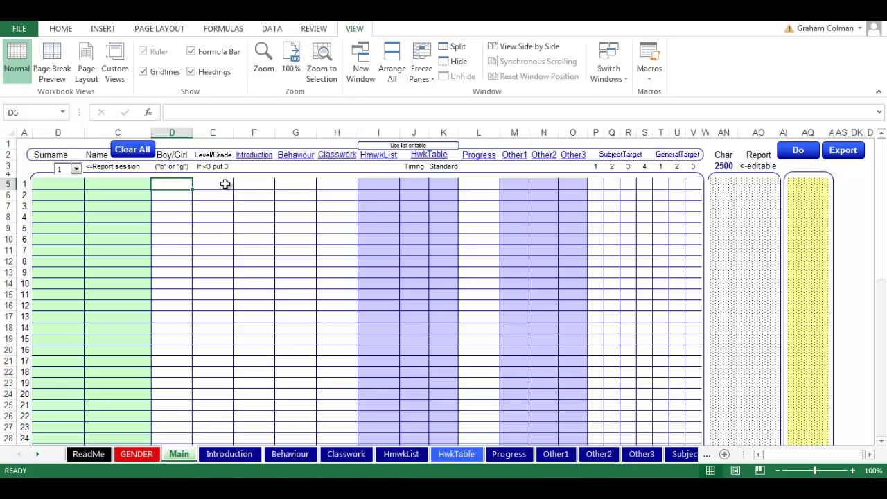
pyautogui.moveTo(248, 183); pyautogui.dragTo(243, 375)
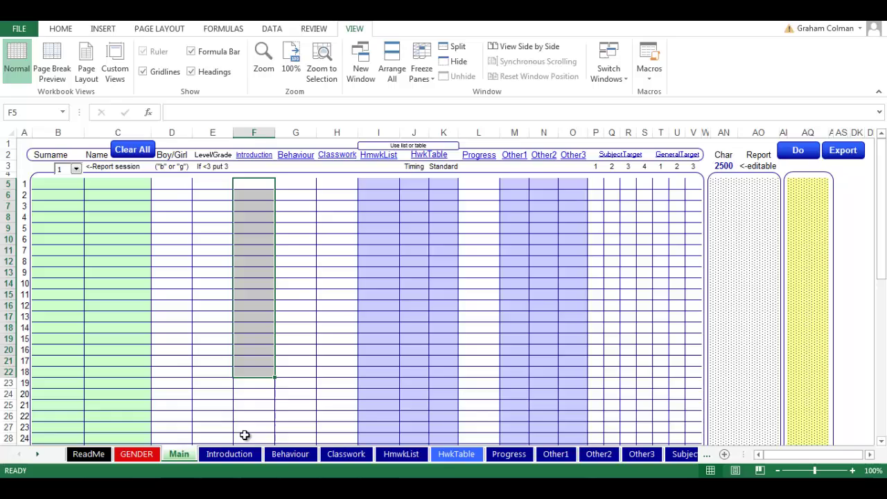
pyautogui.click(241, 456)
pyautogui.click(80, 161)
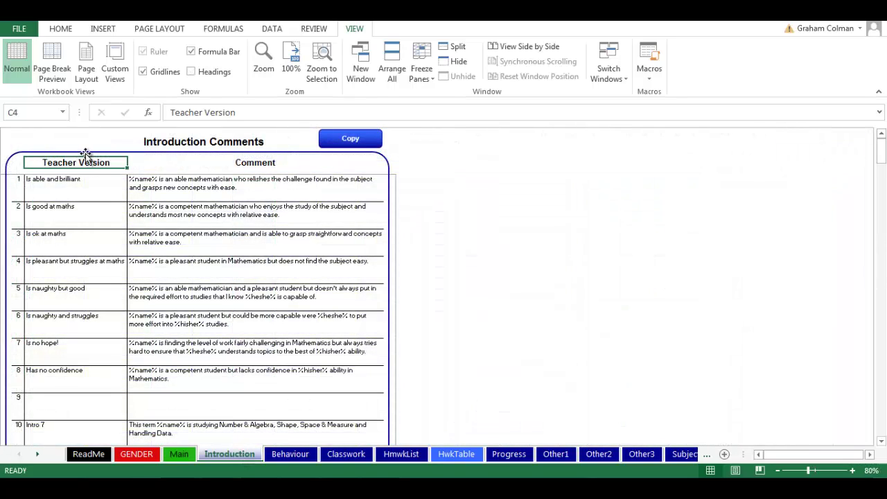
pyautogui.click(247, 162)
pyautogui.click(81, 160)
pyautogui.click(212, 162)
# Browse the comment bank sheets from Behaviour through to SubjectTarget
pyautogui.click(290, 453)
pyautogui.click(346, 454)
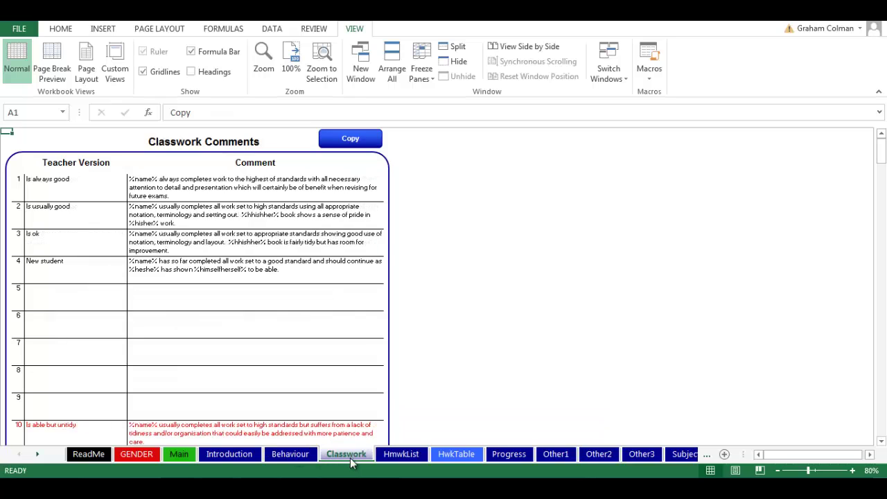
pyautogui.click(401, 454)
pyautogui.click(456, 454)
pyautogui.click(509, 454)
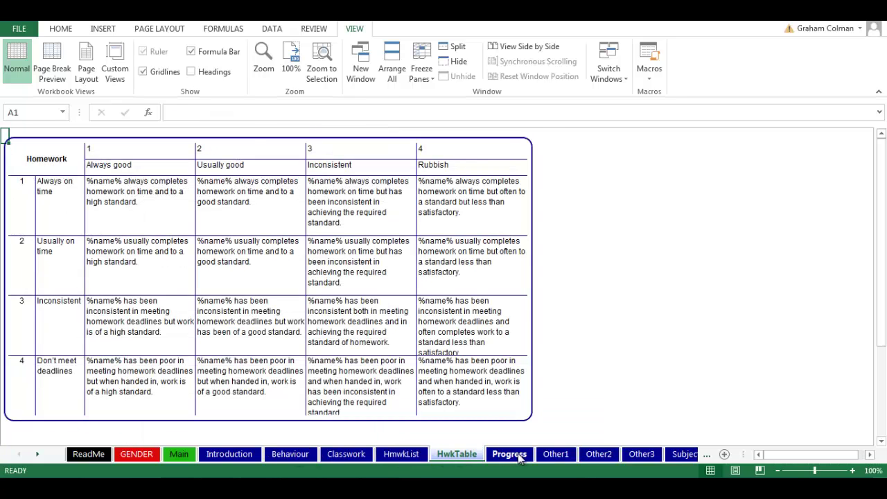
pyautogui.click(554, 454)
pyautogui.click(600, 454)
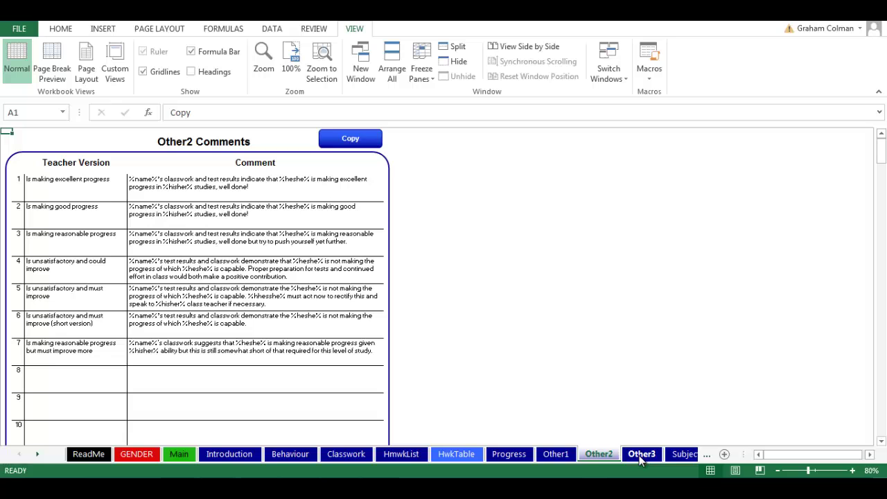
pyautogui.click(641, 454)
pyautogui.click(679, 454)
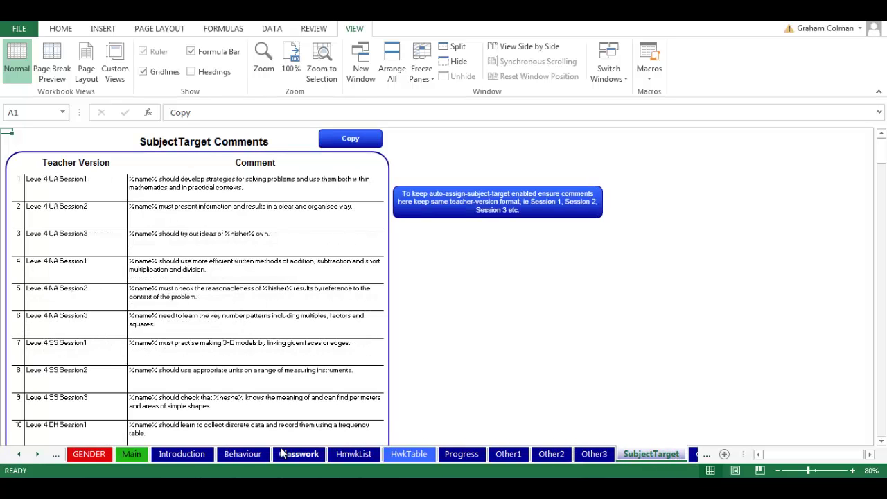
# Show the Introduction sheet in Page Break Preview, place the page boundary just above comment 41, and return to the Main sheet
pyautogui.click(198, 454)
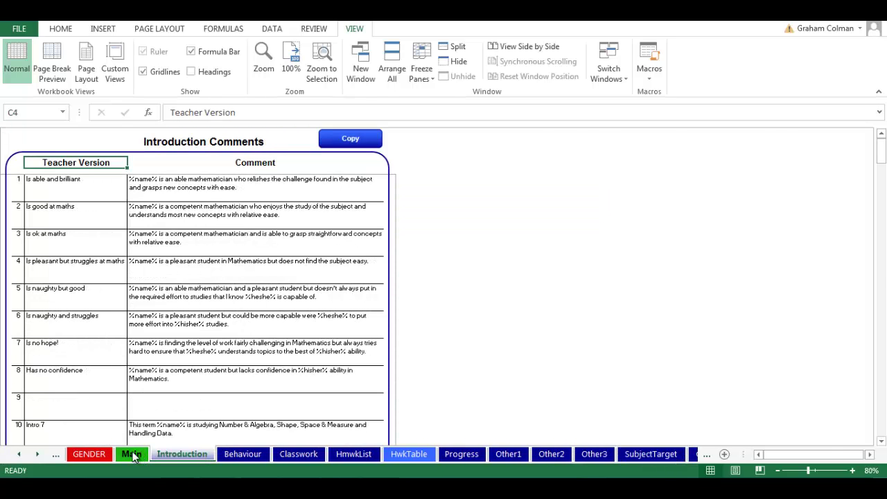
pyautogui.click(133, 454)
pyautogui.click(198, 455)
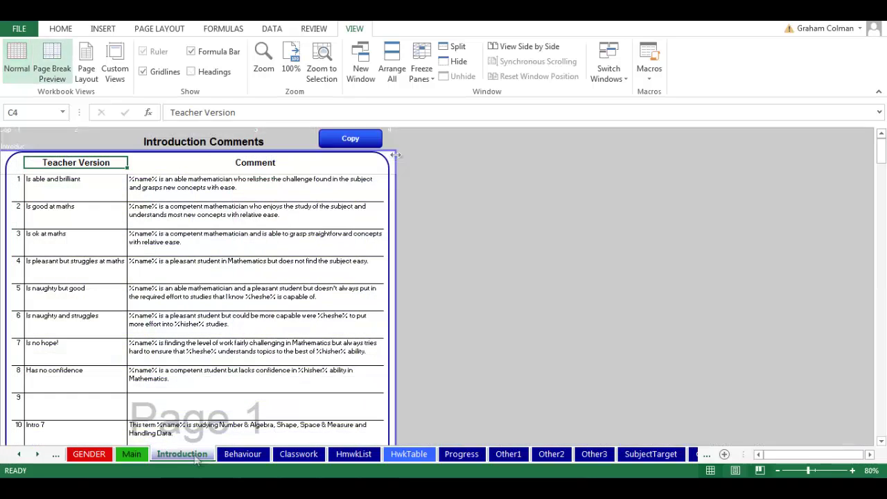
pyautogui.scroll(-13, 801, 179)
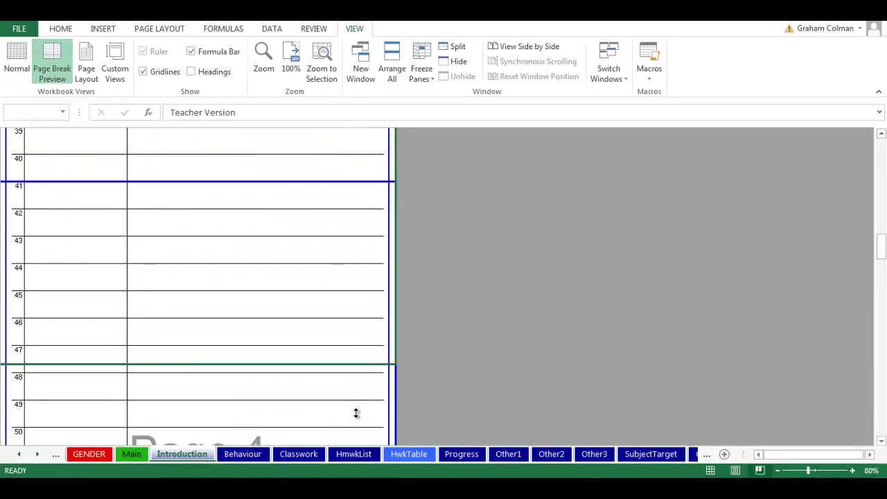
pyautogui.moveTo(372, 217); pyautogui.dragTo(388, 184)
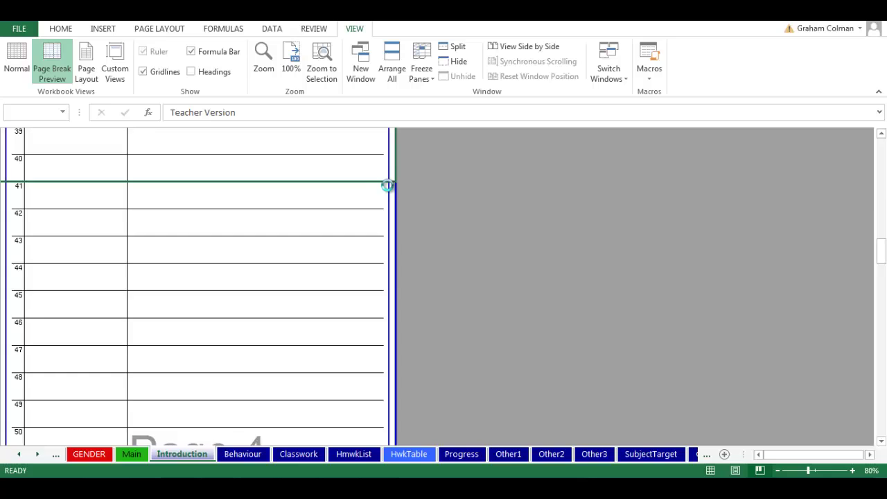
pyautogui.scroll(13, 724, 332)
pyautogui.click(133, 454)
# Examine the himher and hhimhher rows of the GENDER sheet's noun list and the usage instructions on the ReadMe sheet
pyautogui.click(19, 455)
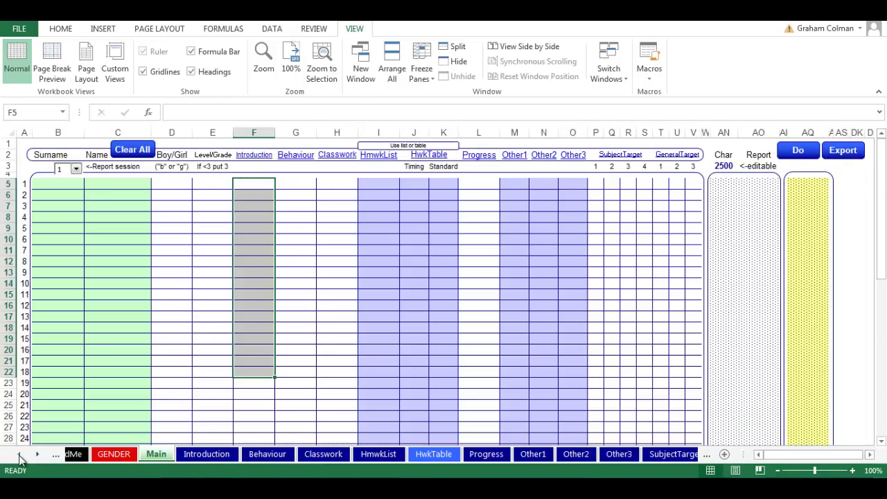
pyautogui.click(147, 456)
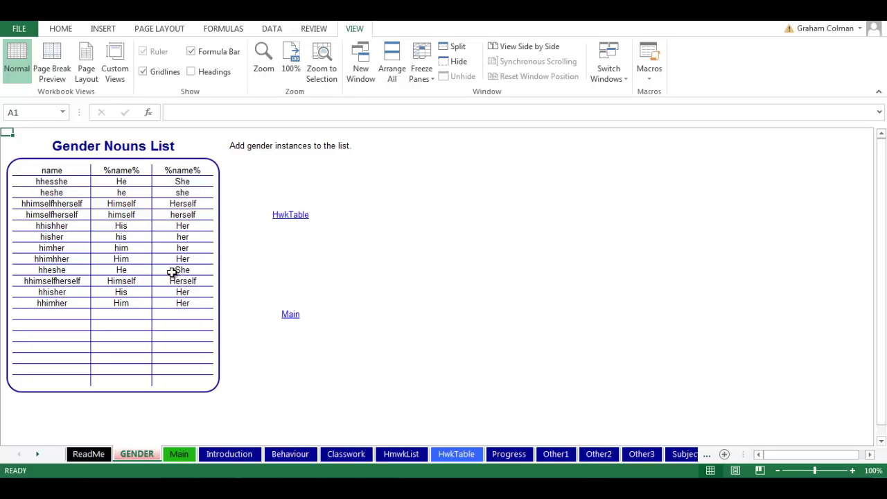
pyautogui.moveTo(103, 247); pyautogui.dragTo(183, 258)
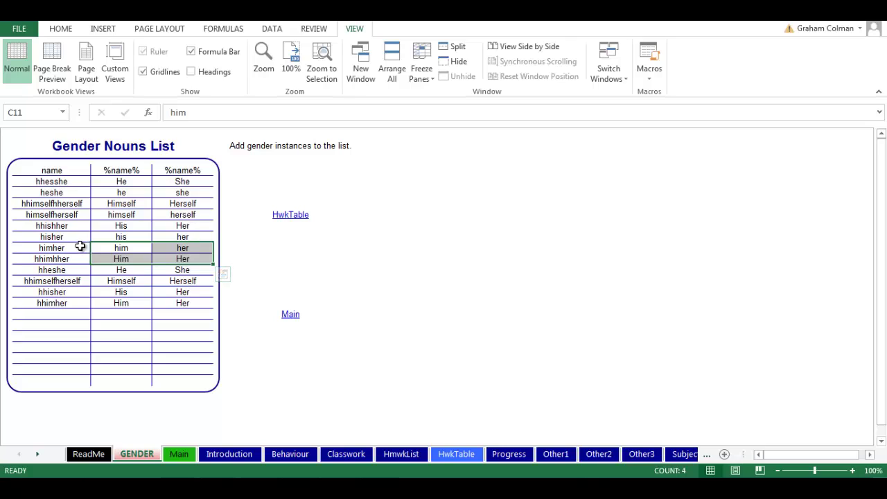
pyautogui.moveTo(80, 246); pyautogui.dragTo(180, 259)
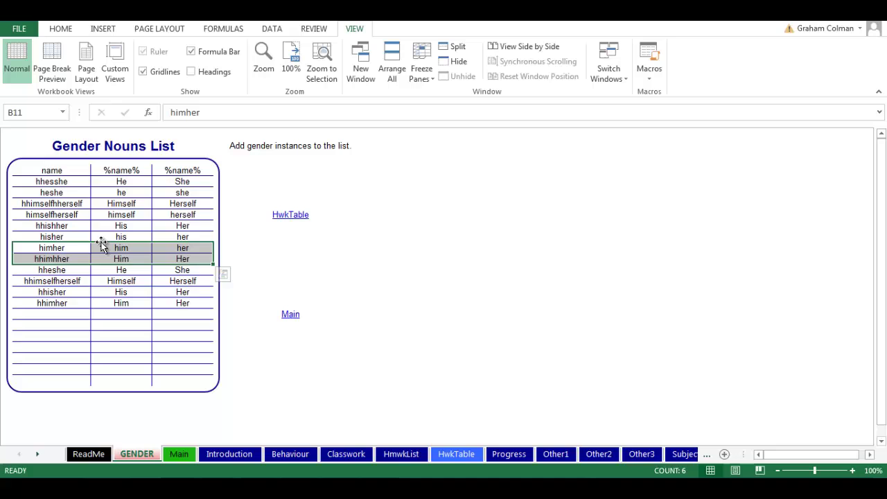
pyautogui.click(182, 314)
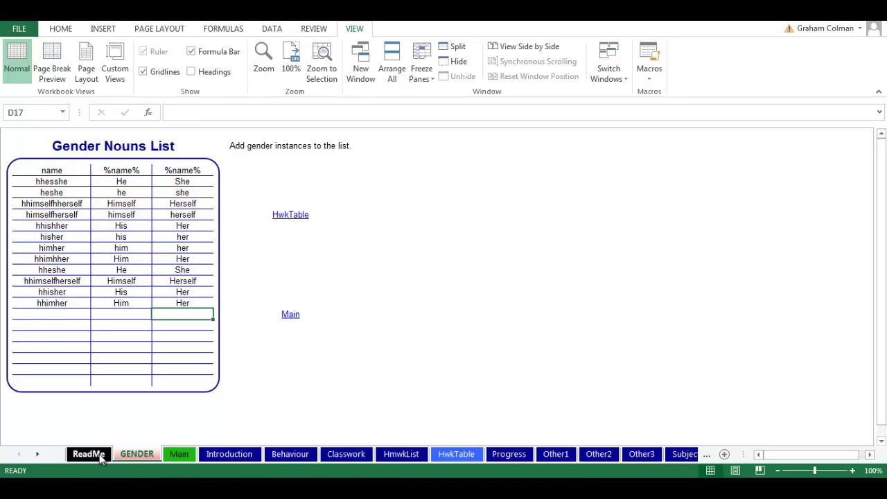
pyautogui.click(97, 455)
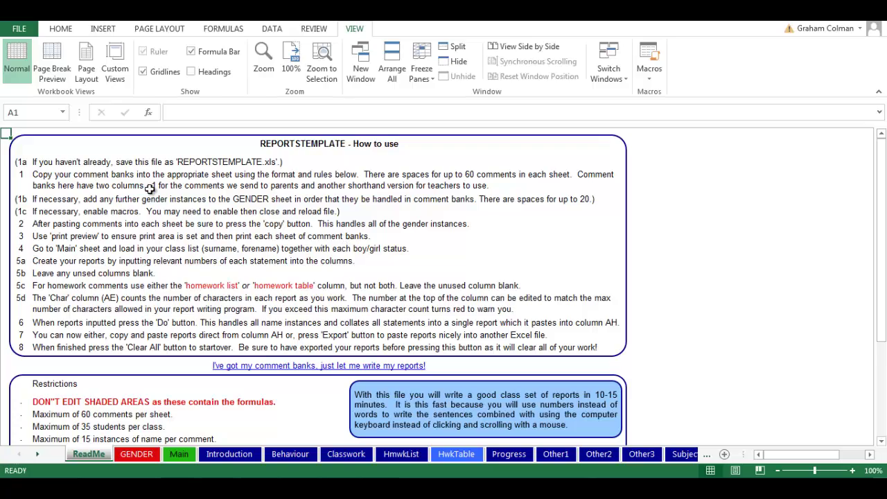
# Check the report session selector and the empty Surname and Name cells on the Main sheet
pyautogui.click(178, 454)
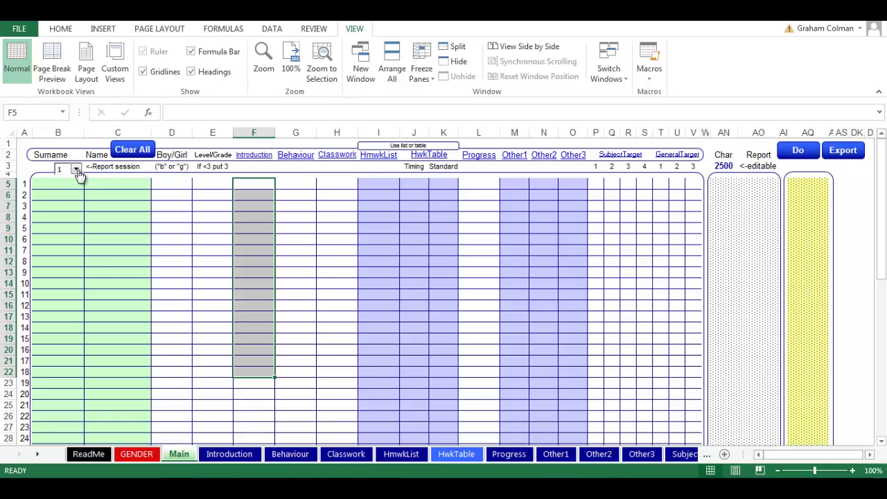
pyautogui.click(77, 169)
pyautogui.click(76, 205)
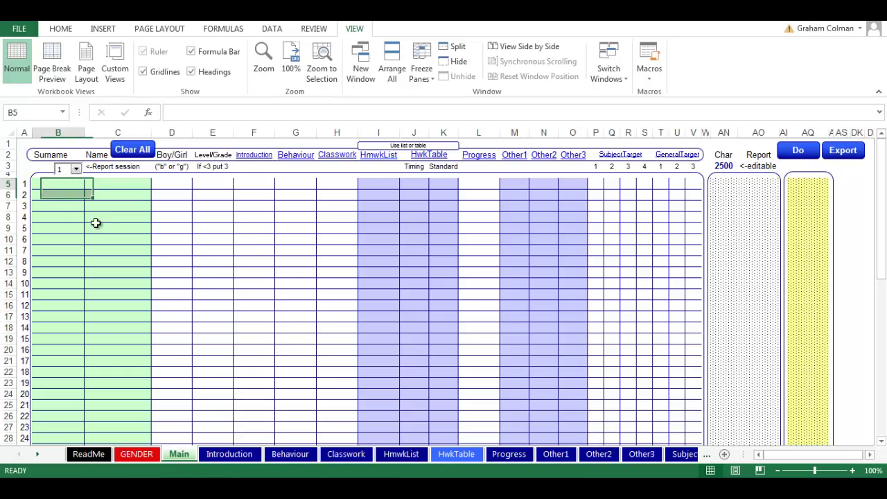
pyautogui.moveTo(96, 222); pyautogui.dragTo(72, 188)
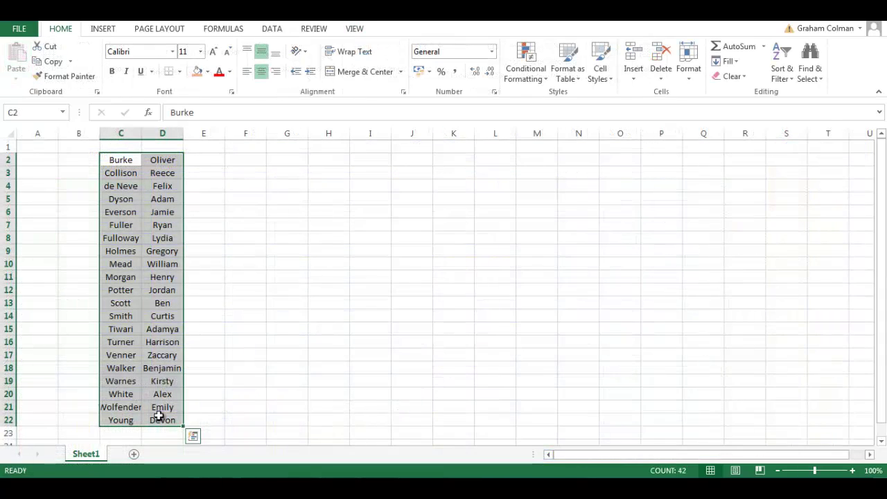
# Copy the class list of surnames and first names in C2:D22 of Book2 and switch to the REPORTSTEMPLATE workbook
pyautogui.hotkey('ctrl', 'c')
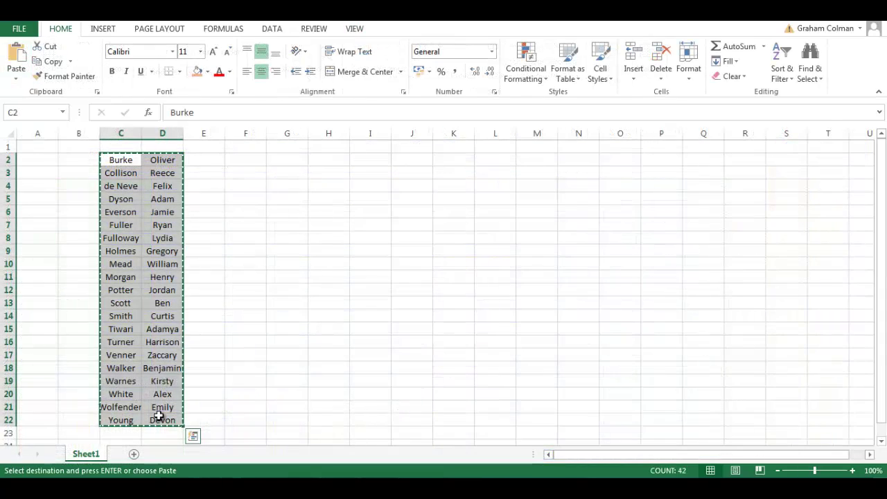
pyautogui.click(161, 494)
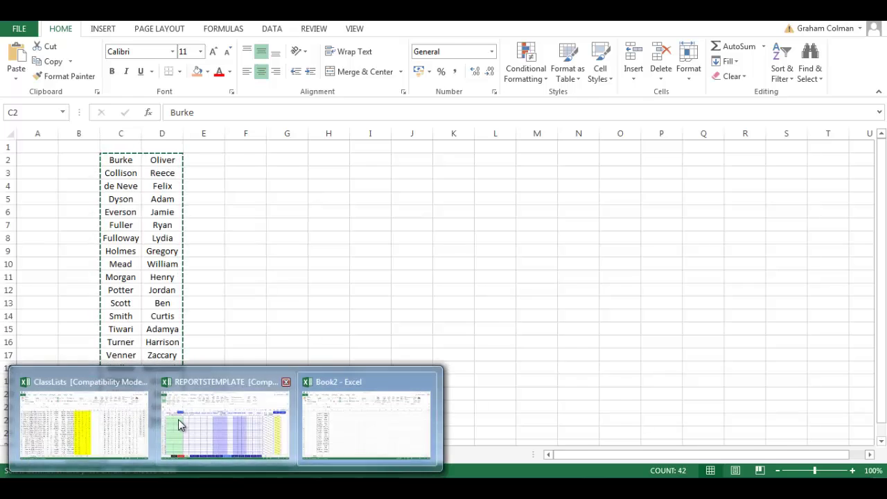
pyautogui.click(179, 425)
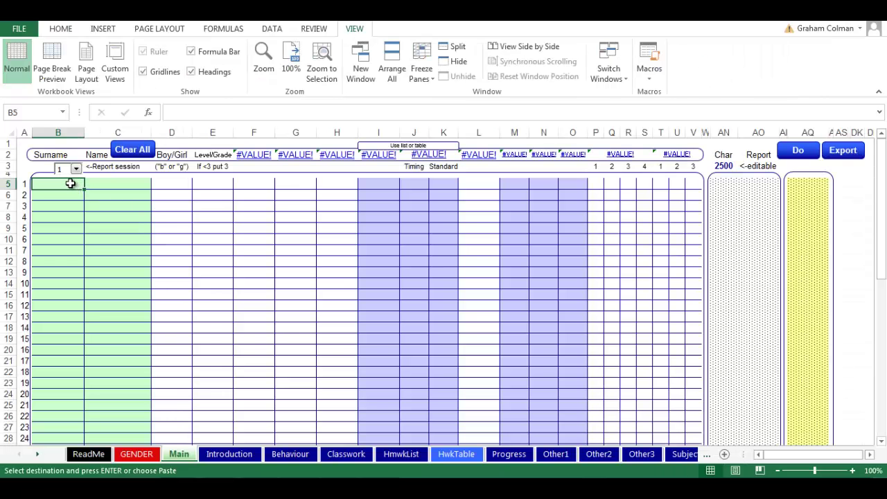
# Paste the copied class list as values only into the Surname and Name columns of the Main sheet, starting at B5
pyautogui.rightClick(70, 183)
pyautogui.click(116, 260)
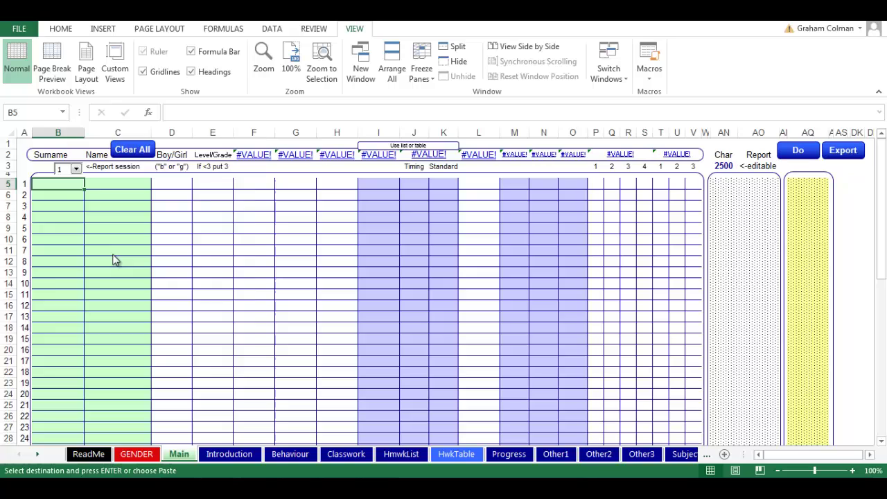
pyautogui.click(30, 205)
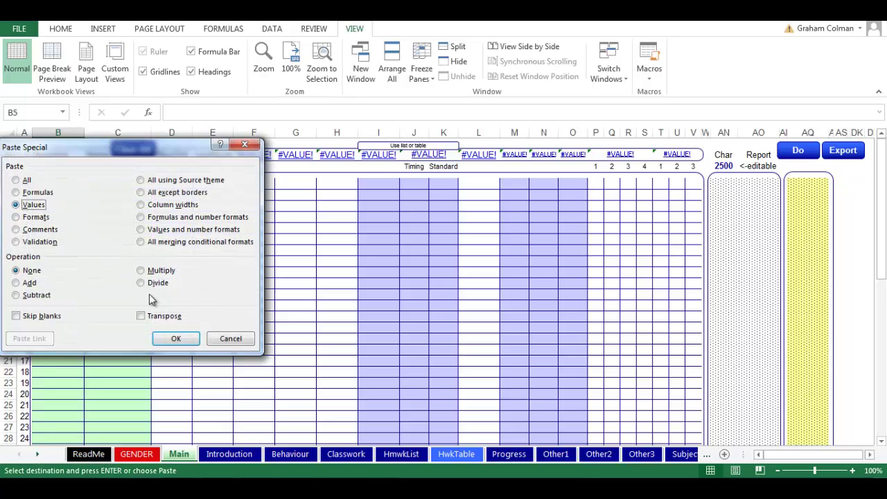
pyautogui.click(182, 338)
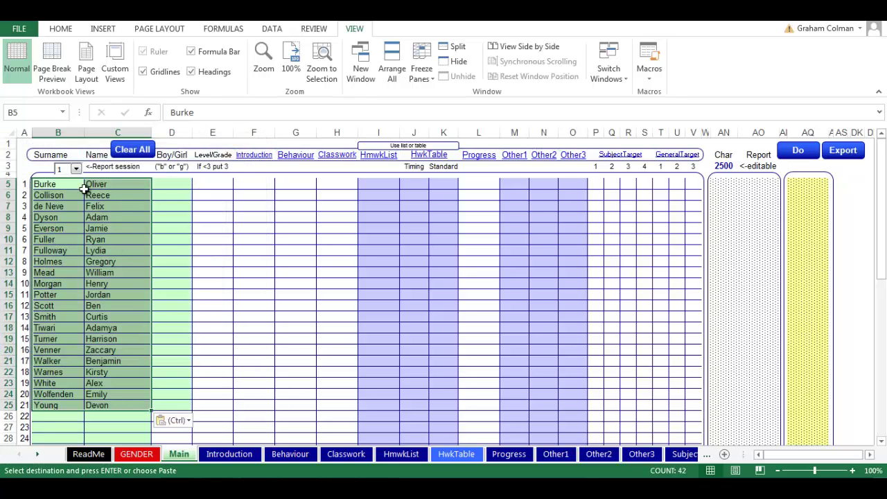
# Fill the Boy/Girl column D5:D25 on the Main sheet with b or g for each pupil, using g in D11, D22 and D24
pyautogui.click(171, 184)
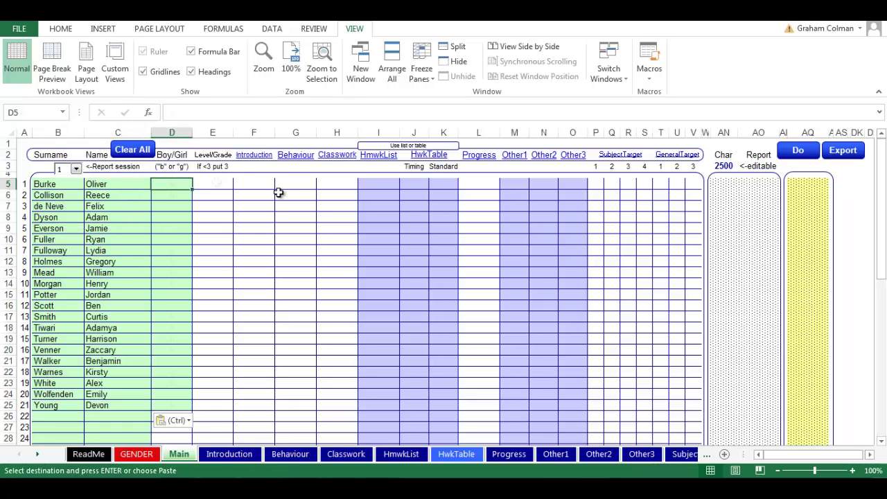
pyautogui.press('Right')
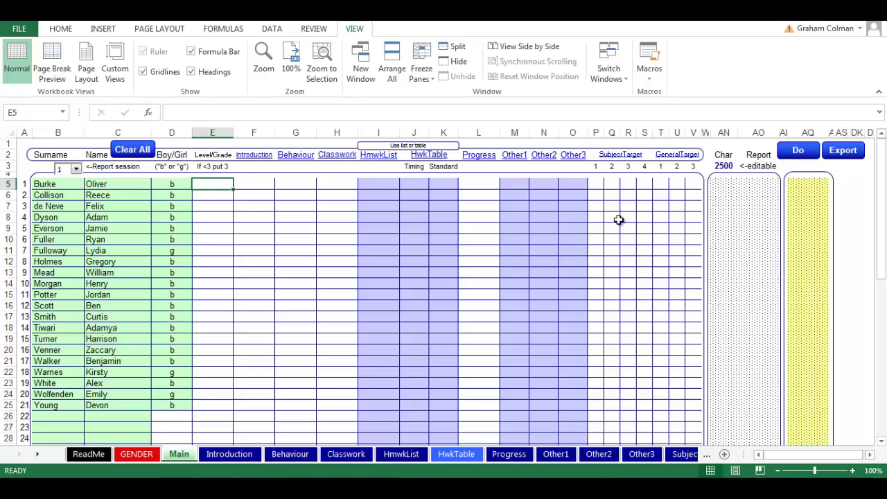
# Examine the table below the class list that maps each current level to a subject target comment grade, including the A Level row
pyautogui.moveTo(880, 170); pyautogui.dragTo(880, 325)
pyautogui.click(200, 305)
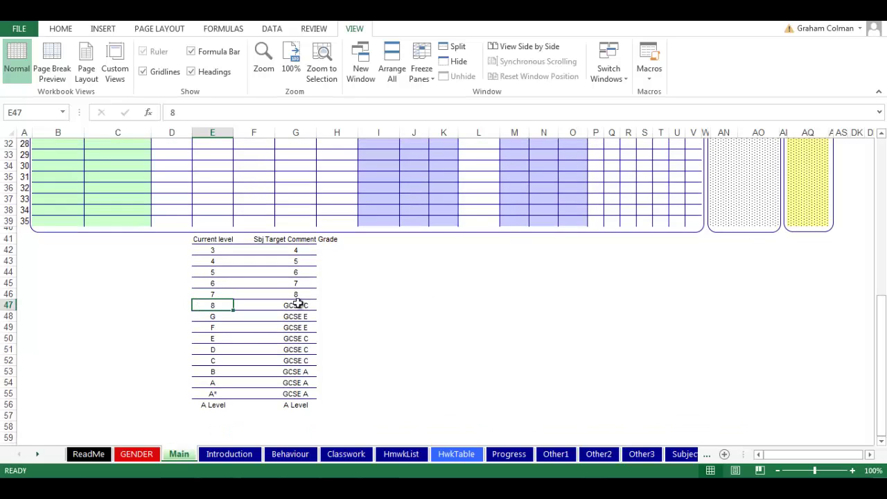
pyautogui.click(198, 406)
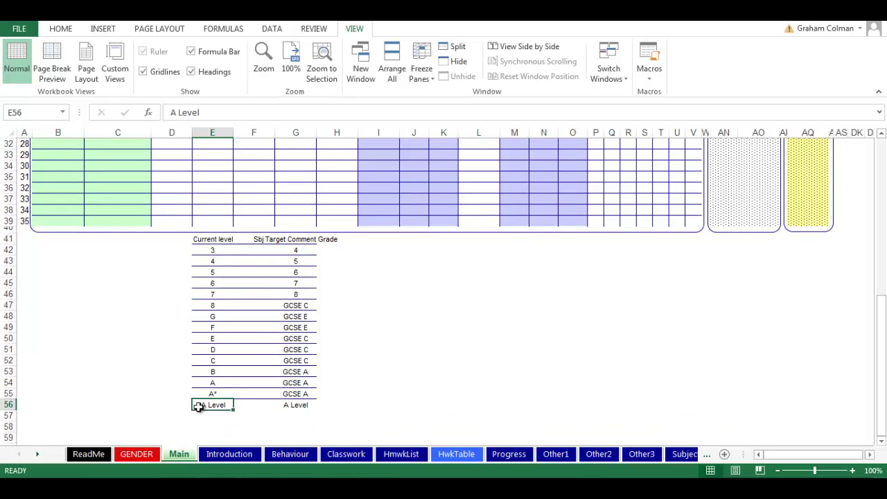
pyautogui.click(297, 405)
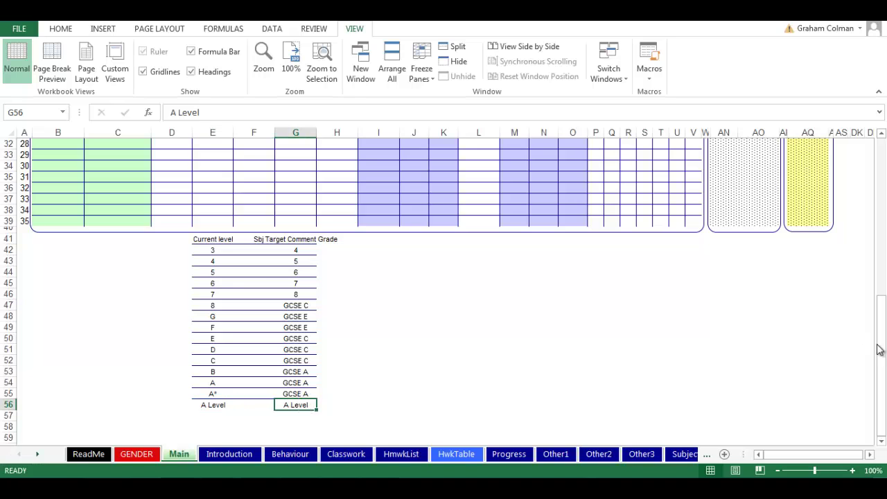
pyautogui.moveTo(881, 350); pyautogui.dragTo(881, 173)
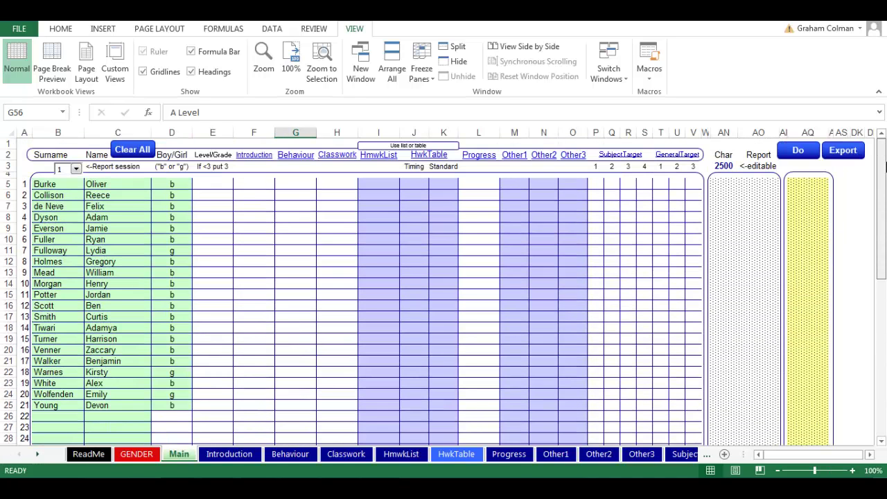
# Enter A Level as the level/grade in E5, check the subject target formula in P5, and fill the grade down to E25
pyautogui.click(219, 182)
pyautogui.write('A Level')
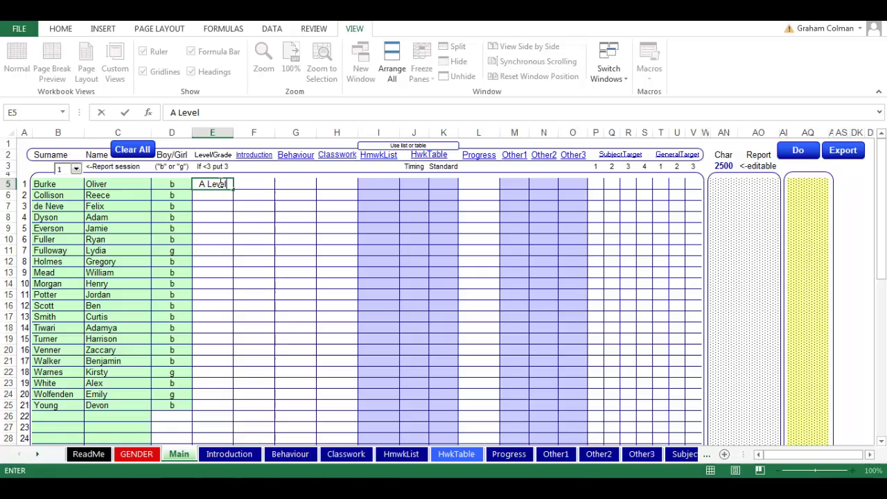
pyautogui.press('Return')
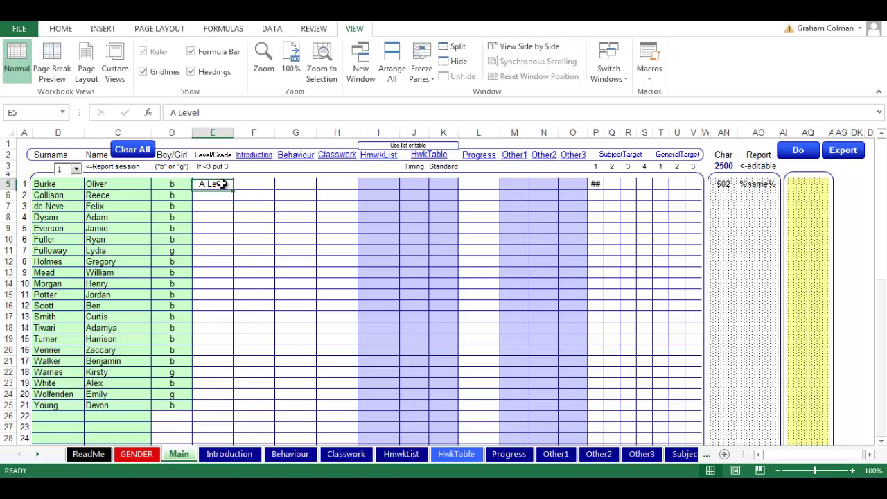
pyautogui.click(597, 184)
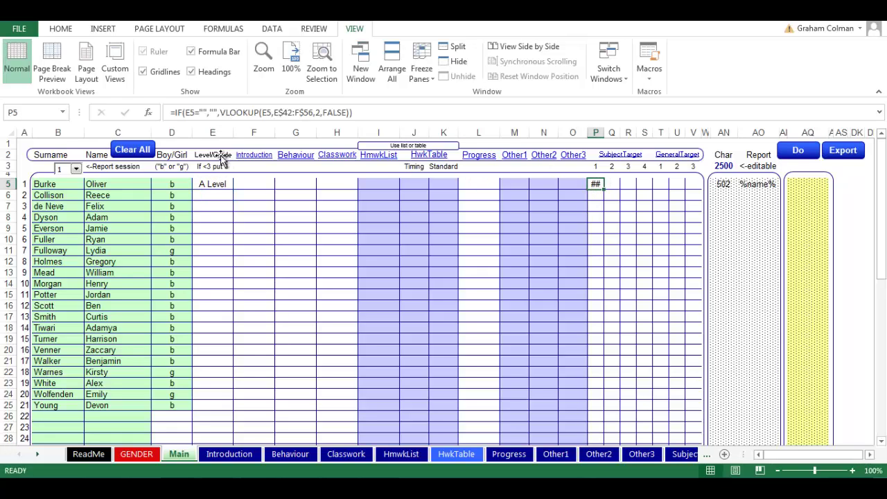
pyautogui.click(208, 184)
pyautogui.moveTo(233, 188); pyautogui.dragTo(218, 407)
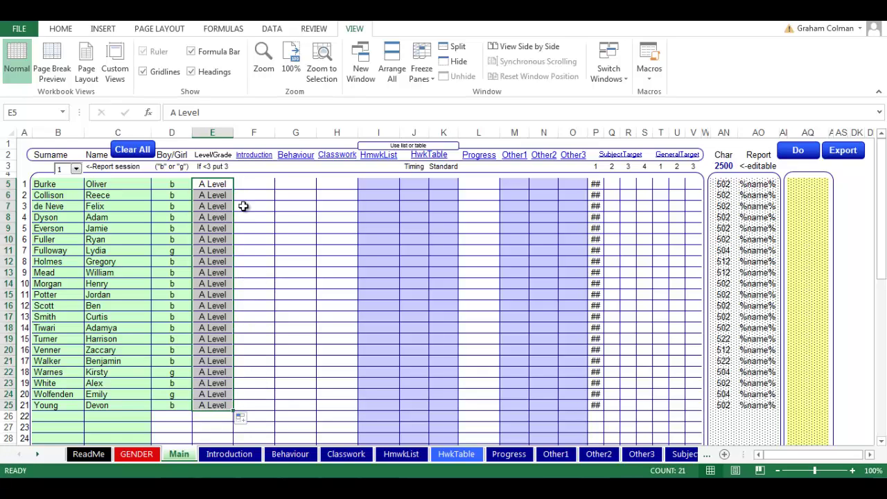
# Look up the first comment on the Introduction sheet and enter comment number 1 for pupils at the start of Main's Introduction column
pyautogui.click(254, 186)
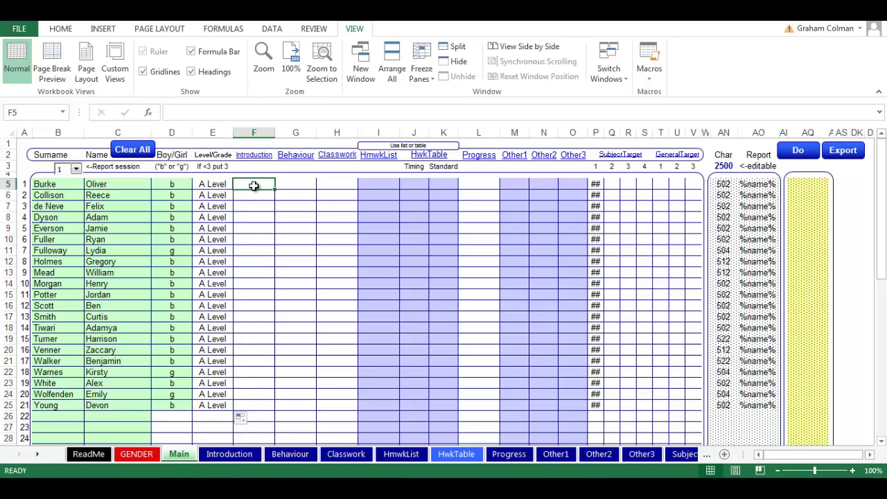
pyautogui.click(230, 454)
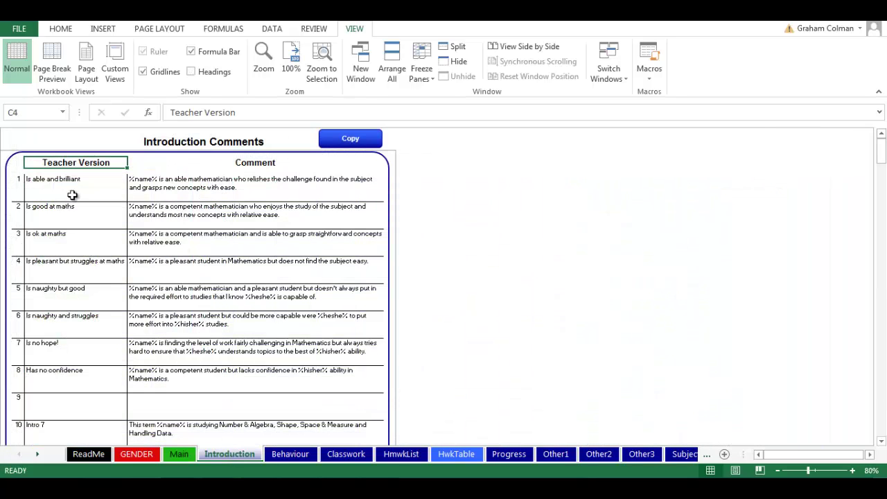
pyautogui.click(15, 187)
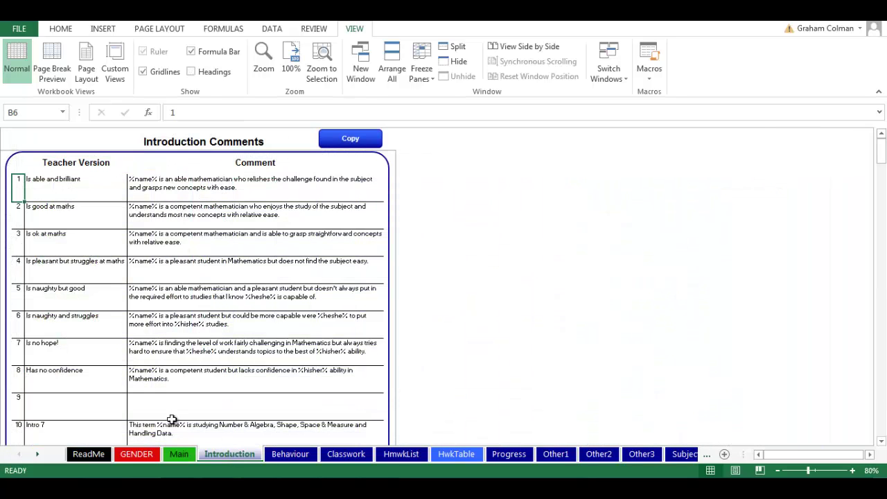
pyautogui.click(179, 453)
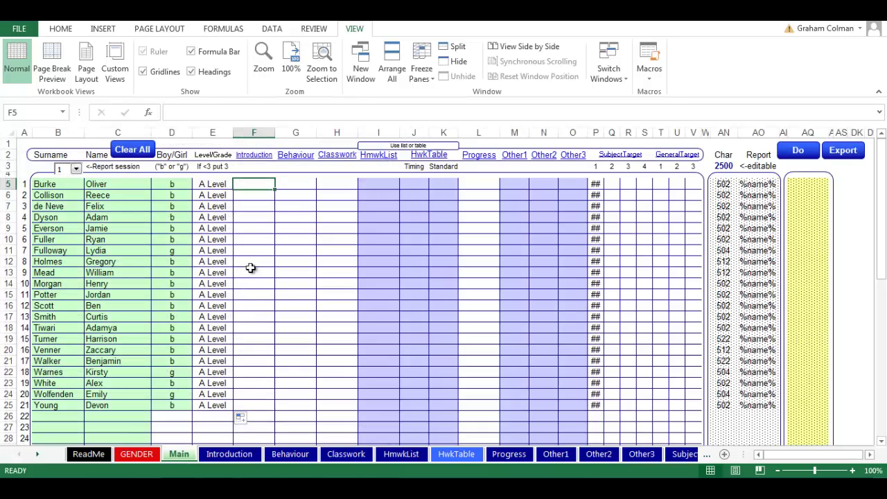
pyautogui.write('1')
pyautogui.press('Return')
pyautogui.write('1')
pyautogui.press('Return')
pyautogui.write('1')
pyautogui.press('Return')
# Consult the Introduction comments and complete Main's Introduction column F5:F25 with comment numbers 1, 2, 4 and 6 as suits each pupil
pyautogui.click(229, 453)
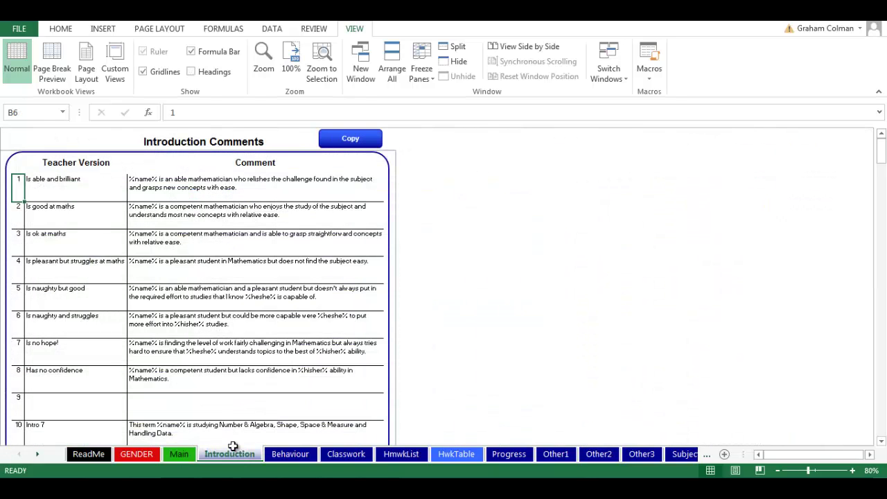
pyautogui.click(49, 218)
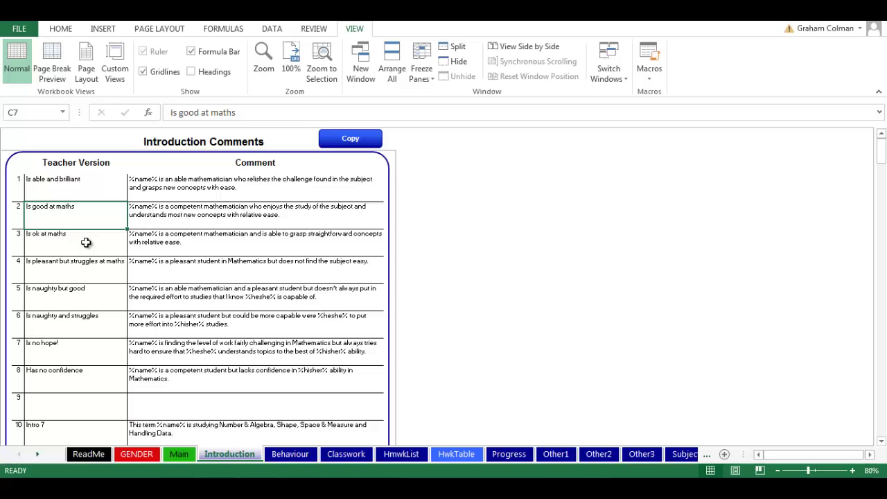
pyautogui.click(68, 271)
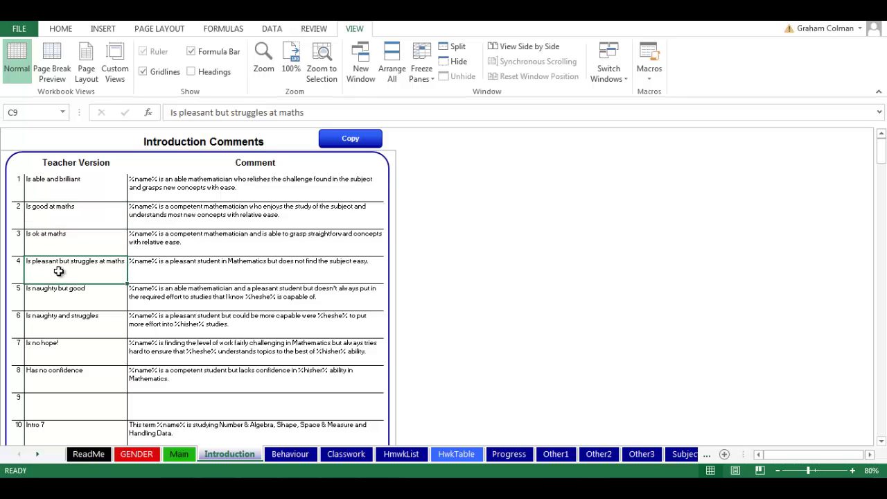
pyautogui.click(179, 454)
# Examine the negative comments 10 to 14 on the Behaviour sheet and the note about auto-assigned behaviour targets, and return to Main
pyautogui.click(290, 454)
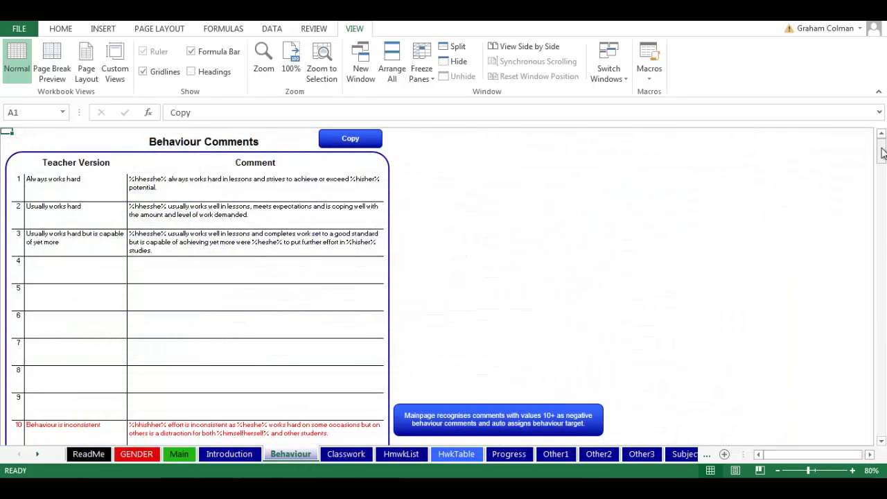
pyautogui.moveTo(882, 154); pyautogui.dragTo(882, 176)
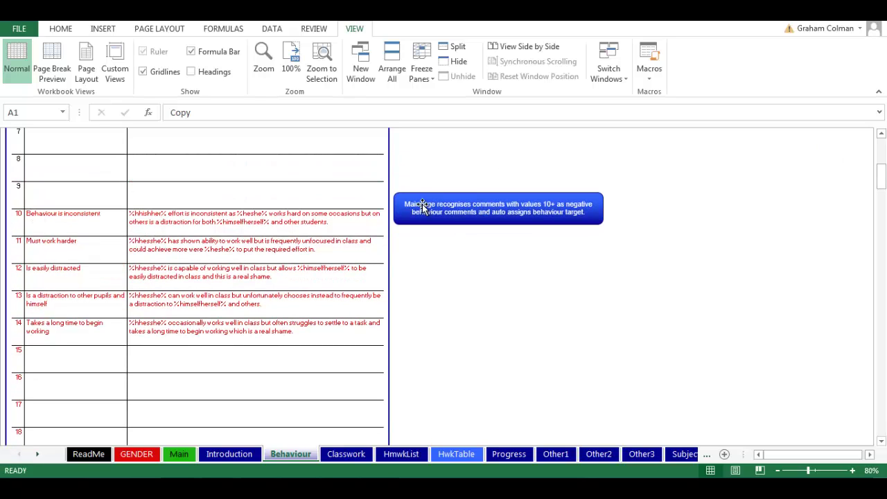
pyautogui.moveTo(12, 216); pyautogui.dragTo(180, 332)
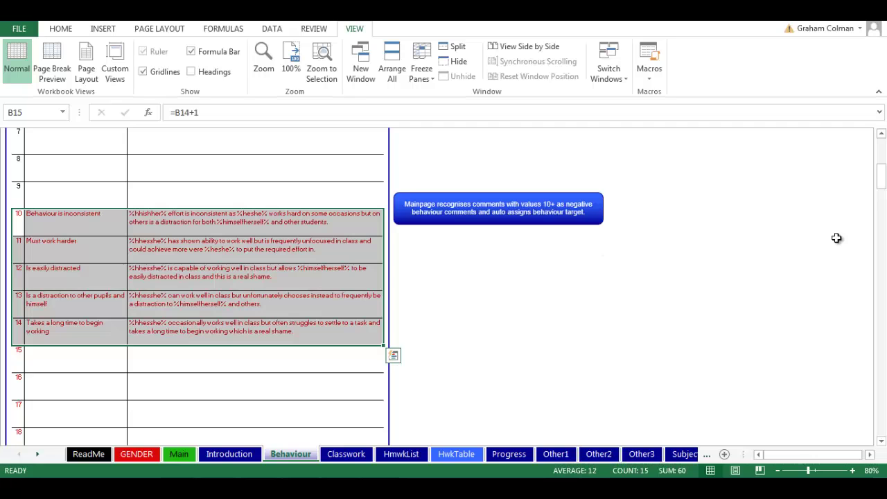
pyautogui.click(178, 454)
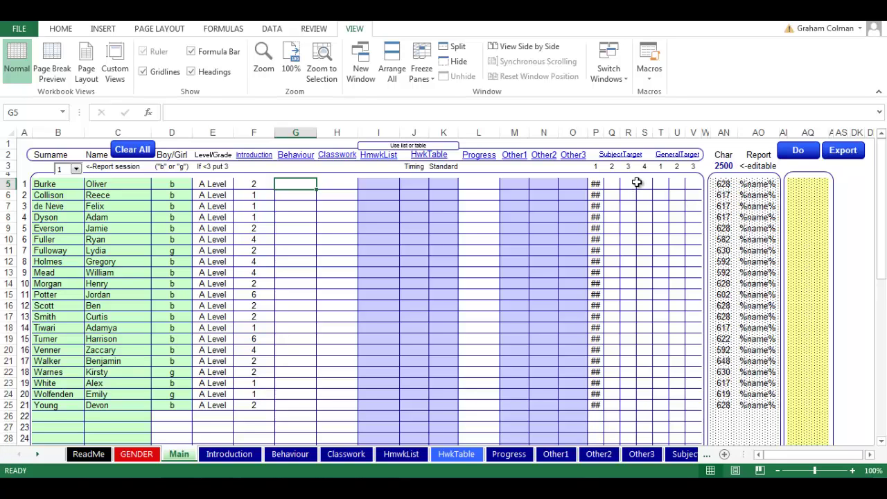
# Enter Behaviour comment numbers 1 or 2 for the well-behaved pupils and 10 in G10, and check the general target formula in T10
pyautogui.click(289, 454)
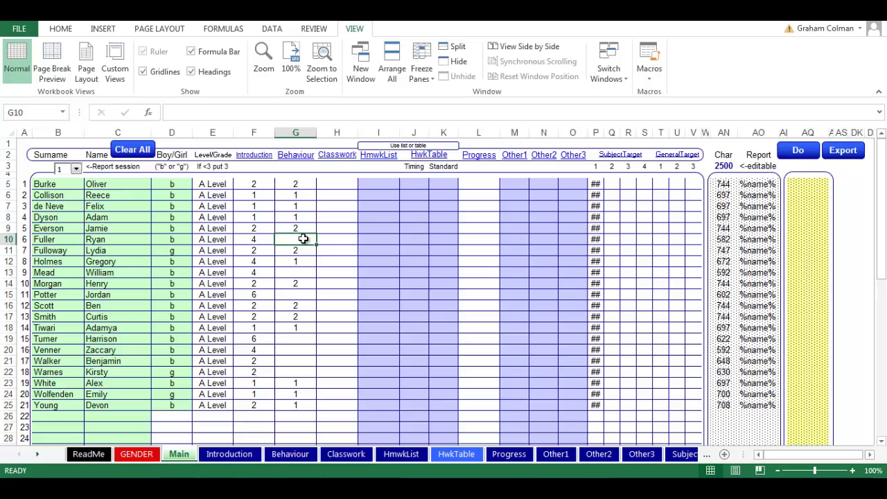
pyautogui.write('10')
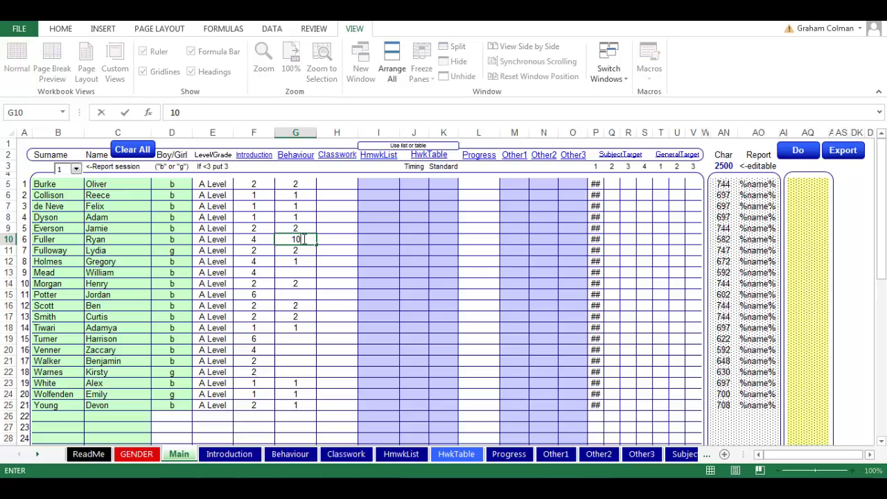
pyautogui.press('Return')
pyautogui.click(660, 239)
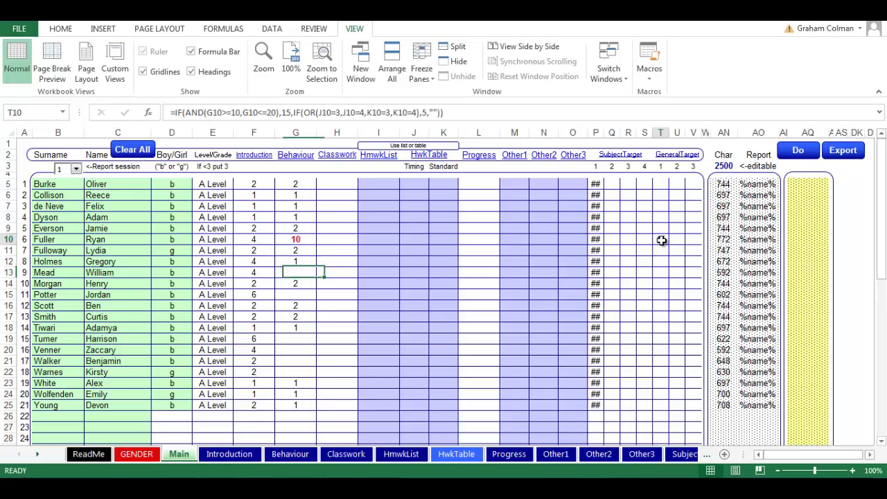
# Complete the Behaviour column with 3, 10, 12 and 13, and fill Classwork H5:H25 with numbers from 1 to 3 and 10 to 12
pyautogui.click(296, 274)
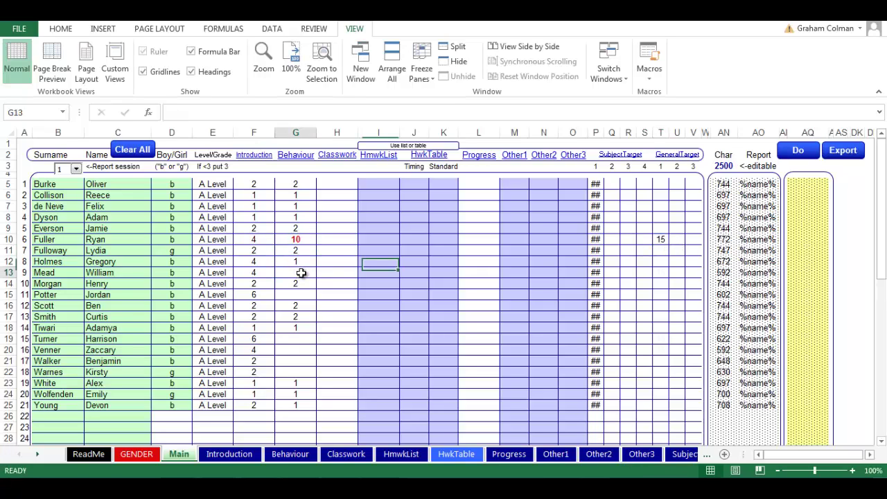
pyautogui.click(336, 454)
pyautogui.click(81, 188)
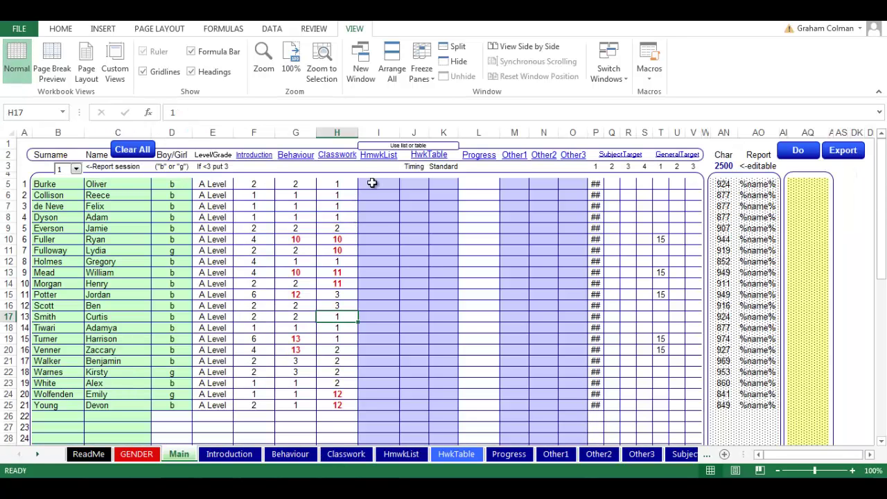
# Consult the HwkTable sheet and enter a homework Timing number from 1 to 4 for each pupil in J5:J25 of Main
pyautogui.click(373, 183)
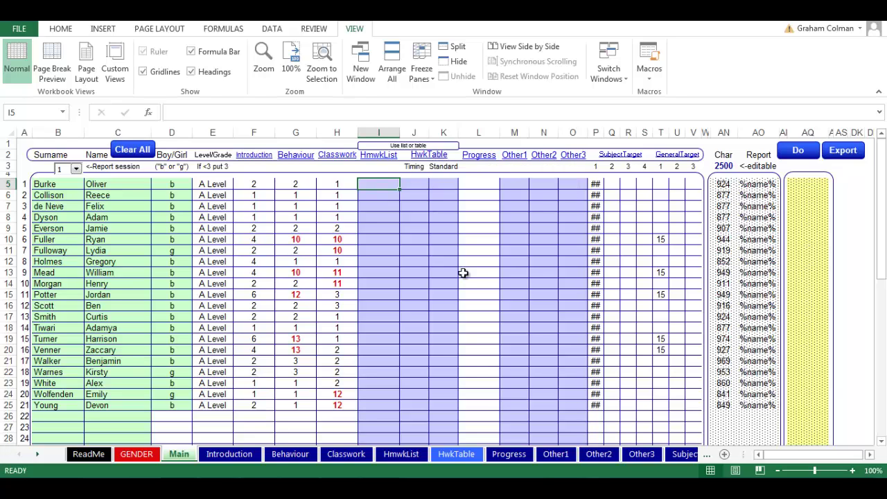
pyautogui.click(465, 456)
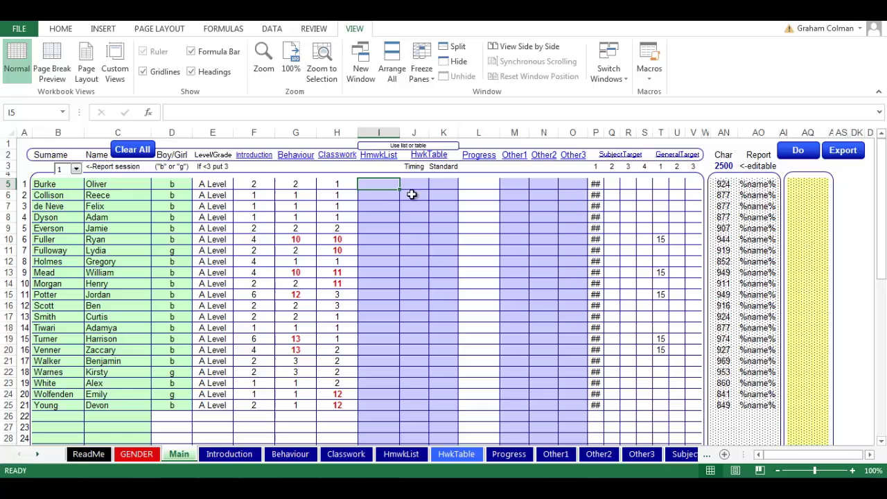
pyautogui.click(414, 184)
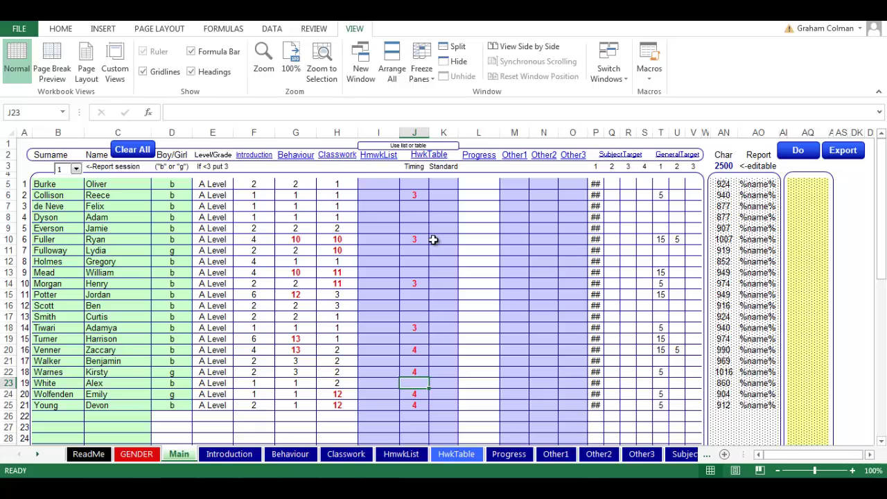
# Fill the homework Standard column K5:K25 with 1, 2 or 4, and the Progress column L5:L25 with 1 to 3 or 10 to 12
pyautogui.click(440, 185)
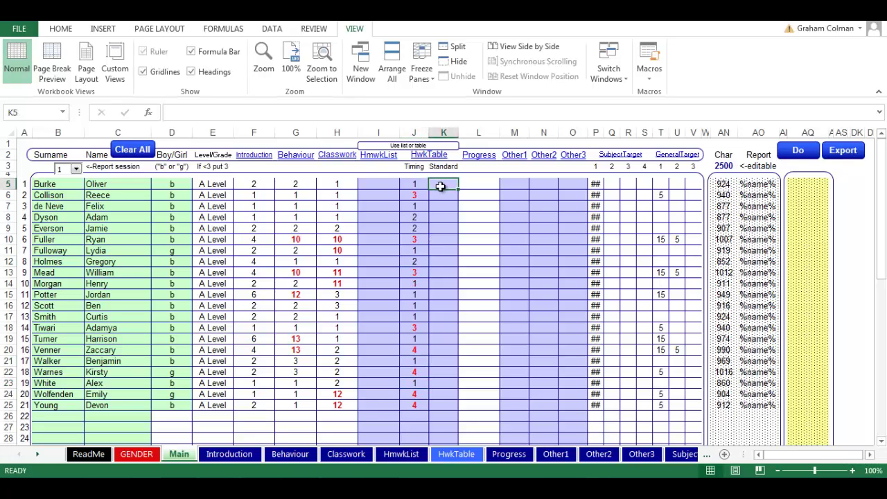
pyautogui.click(435, 392)
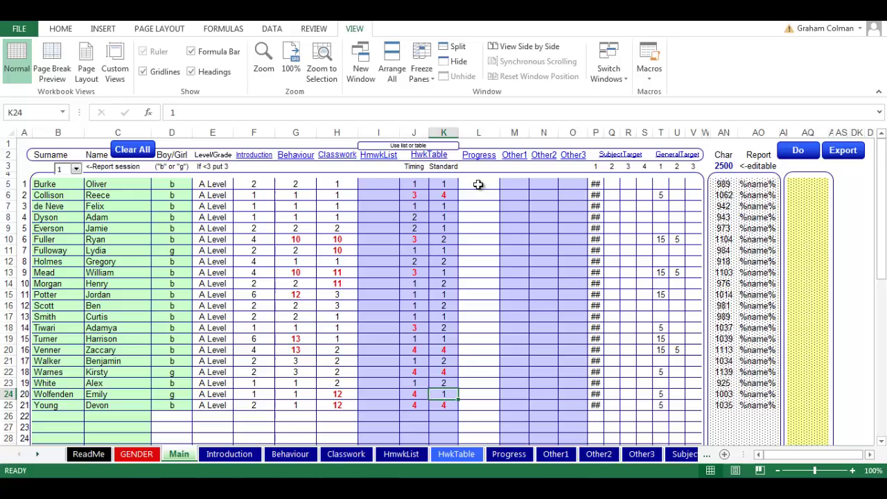
pyautogui.press('Right')
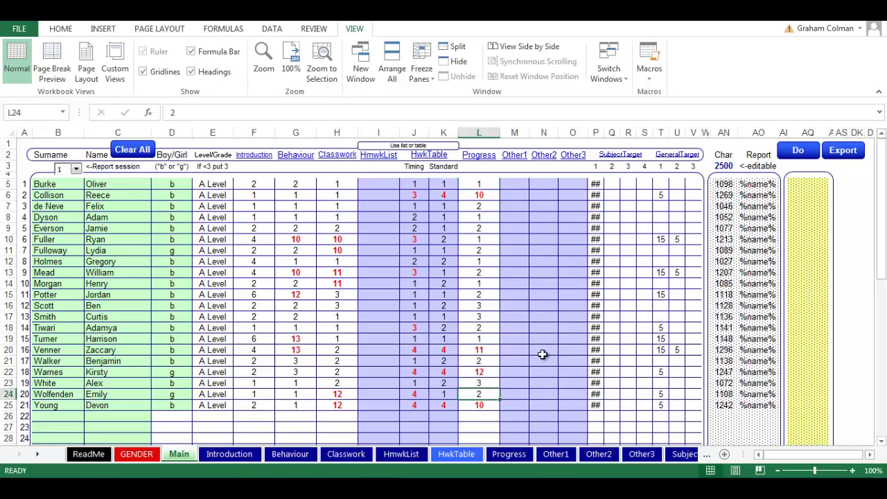
# Examine the teacher version and full comment text of the first entry on the Other1 comments sheet
pyautogui.click(567, 454)
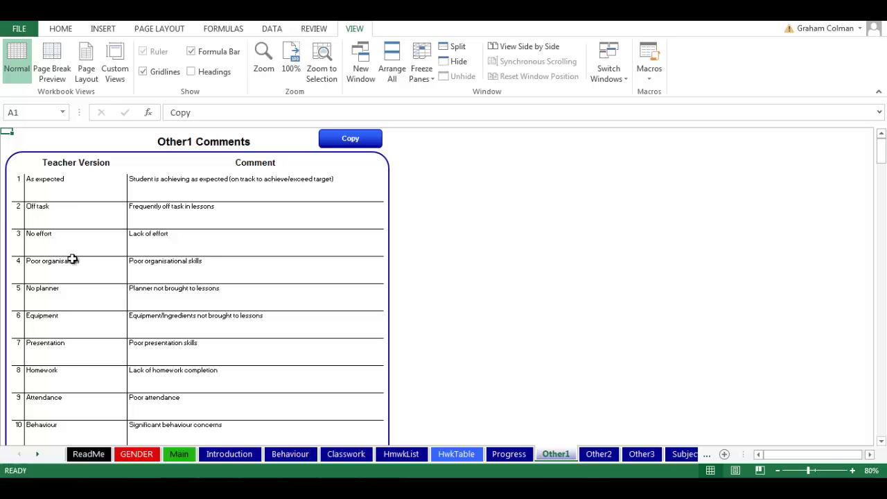
pyautogui.click(69, 191)
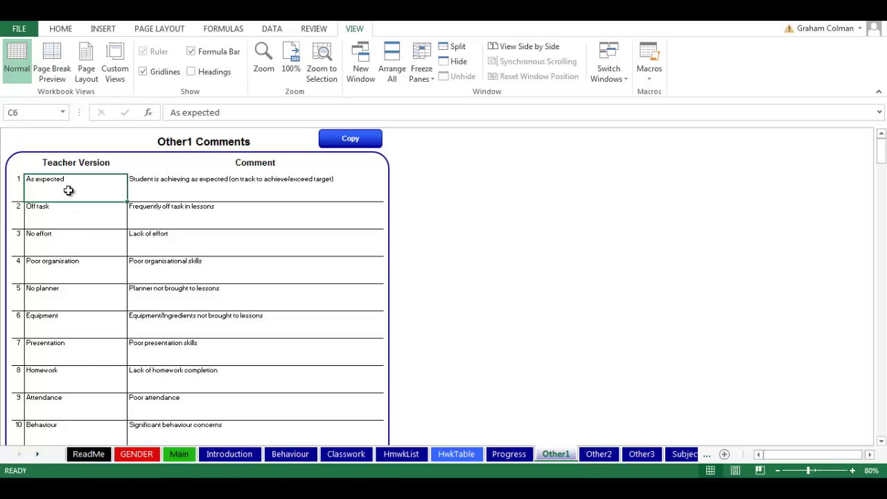
pyautogui.click(187, 191)
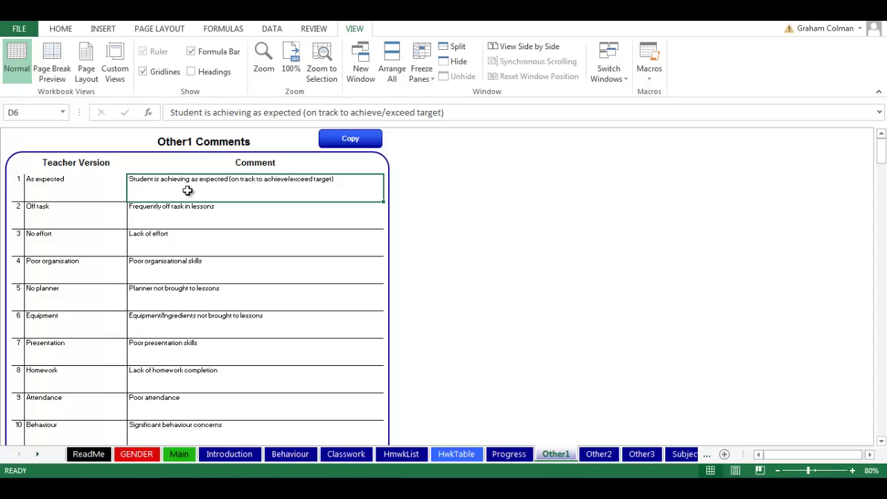
# Run Copy on the Other1 comments sheet to process its name and gender placeholders
pyautogui.click(348, 141)
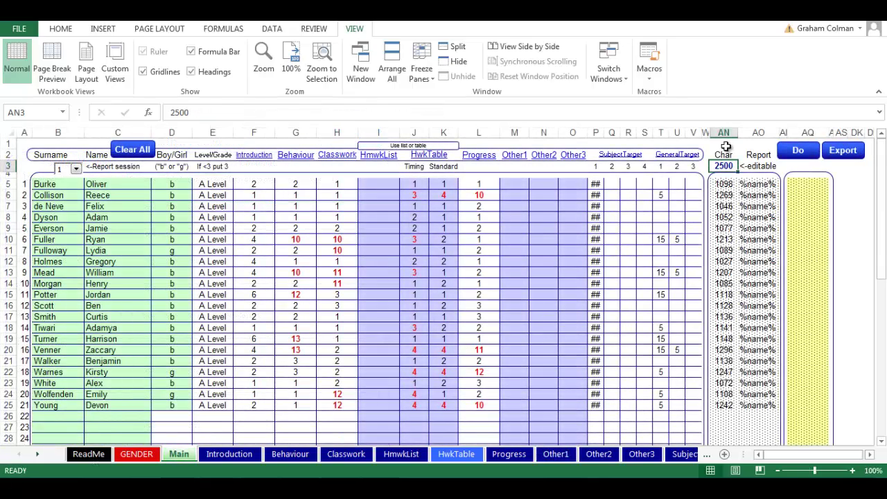
# Set the maximum character count in AN3 of Main to 1000 and check the pupils' Char values against it
pyautogui.write('1000')
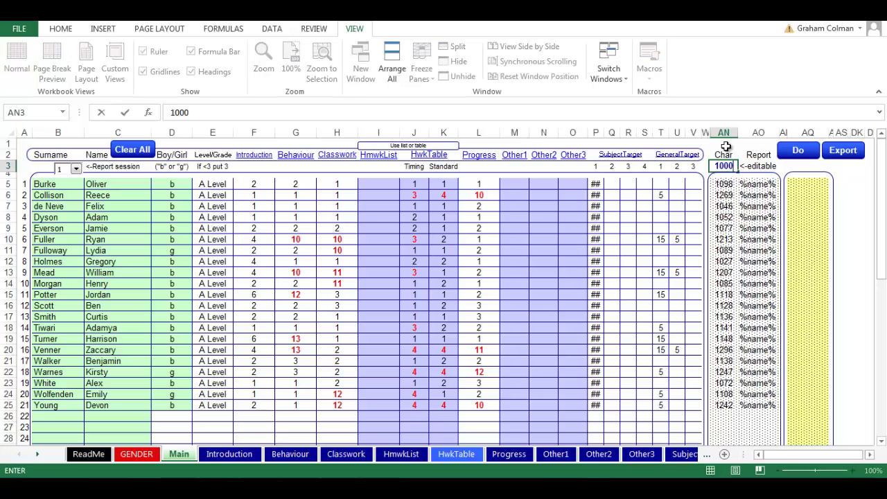
pyautogui.press('Return')
pyautogui.press('Down')
pyautogui.press('Down')
pyautogui.press('Down')
pyautogui.press('Down')
pyautogui.press('Down')
pyautogui.press('Down')
pyautogui.press('Down')
pyautogui.press('Down')
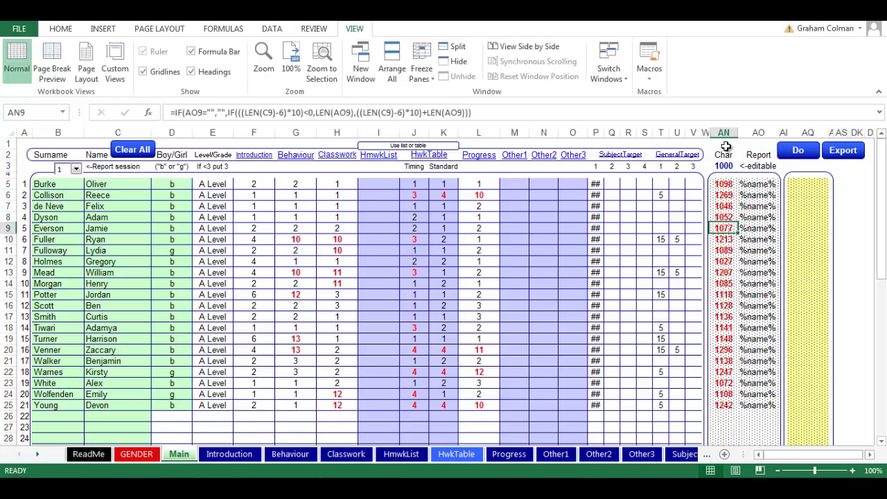
pyautogui.press('Down')
pyautogui.press('Down')
pyautogui.press('Down')
pyautogui.press('Down')
pyautogui.press('Down')
pyautogui.press('Up')
pyautogui.press('Up')
pyautogui.press('Up')
pyautogui.press('Up')
pyautogui.press('Up')
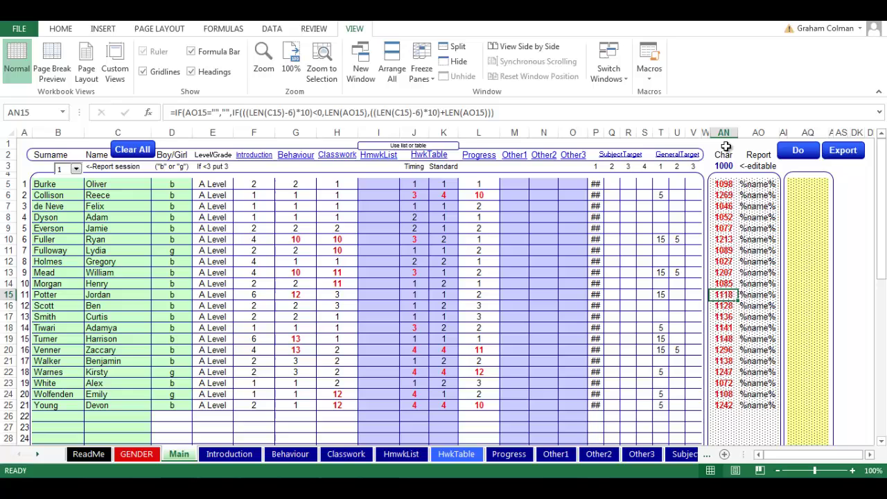
# Set the maximum character count in AN3 to 2500
pyautogui.hotkey('ctrl', 'Up')
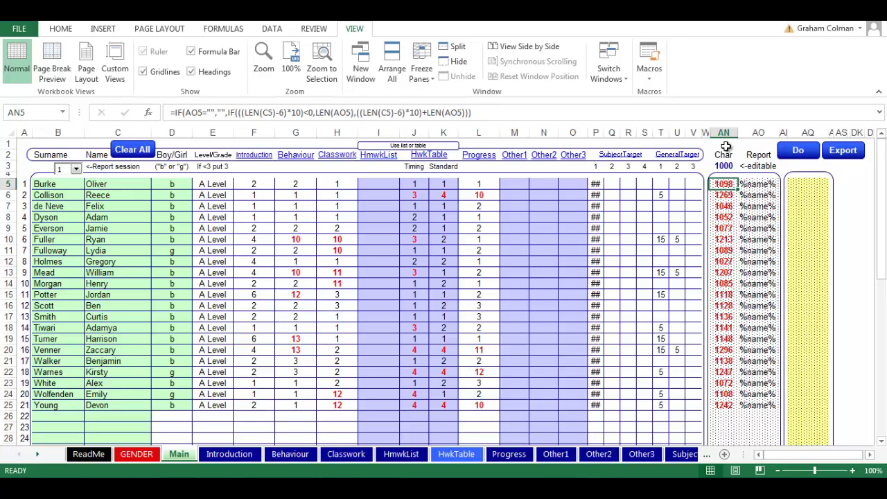
pyautogui.press('Up')
pyautogui.press('Up')
pyautogui.write('2500')
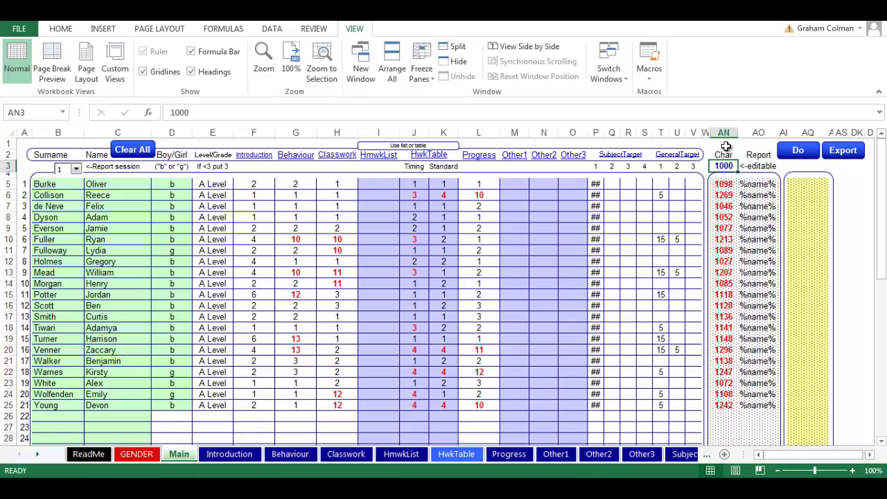
pyautogui.press('Tab')
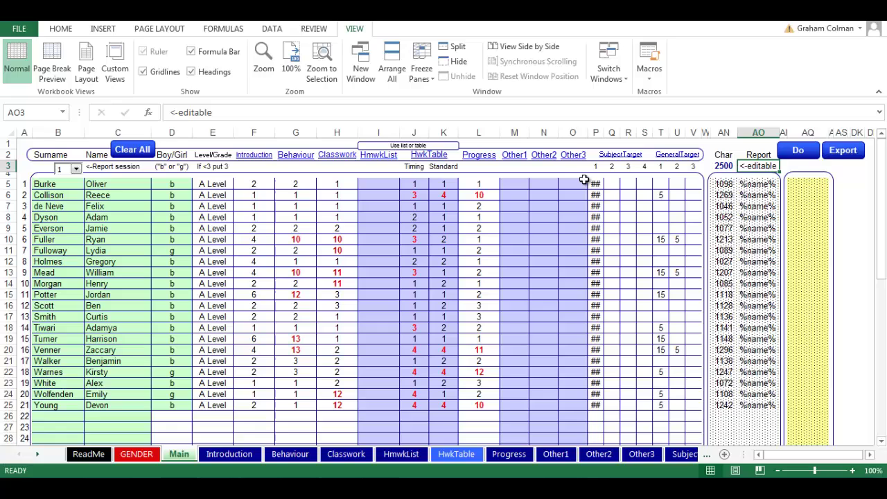
# Examine the subject target lookup in P5, the grade in E5, and the Level 4 UA session entries on the SubjectTarget sheet
pyautogui.click(36, 453)
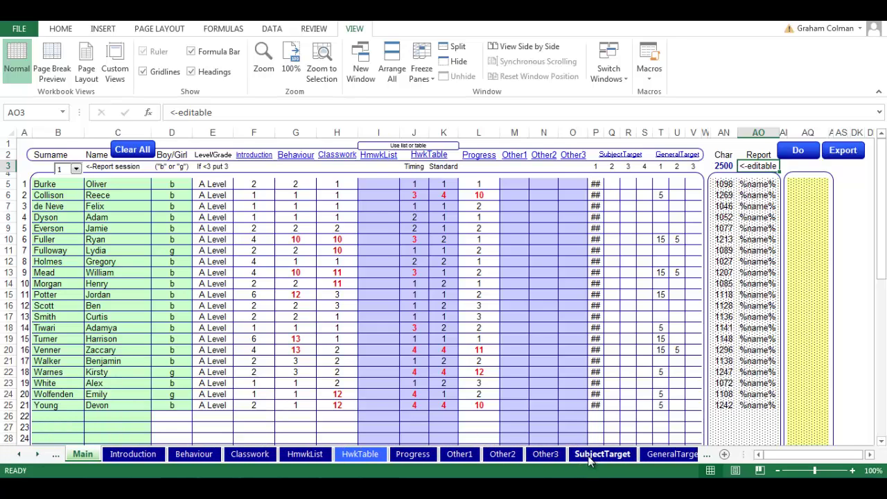
pyautogui.click(595, 183)
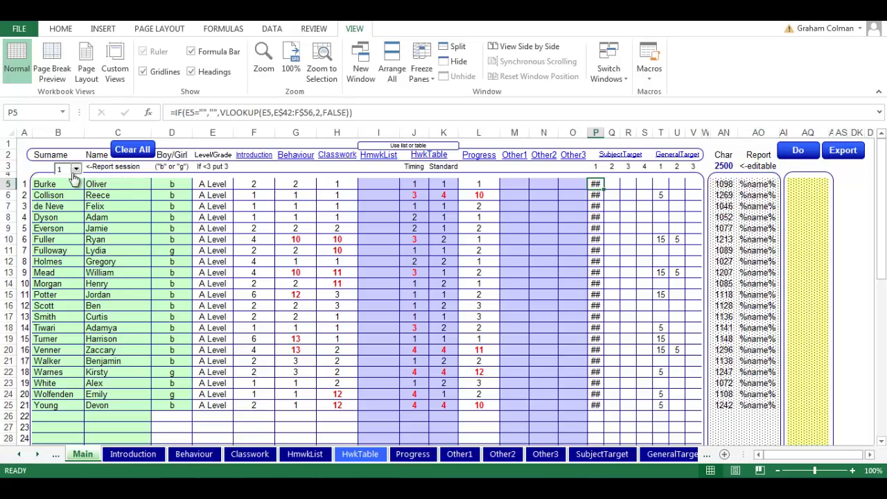
pyautogui.click(216, 183)
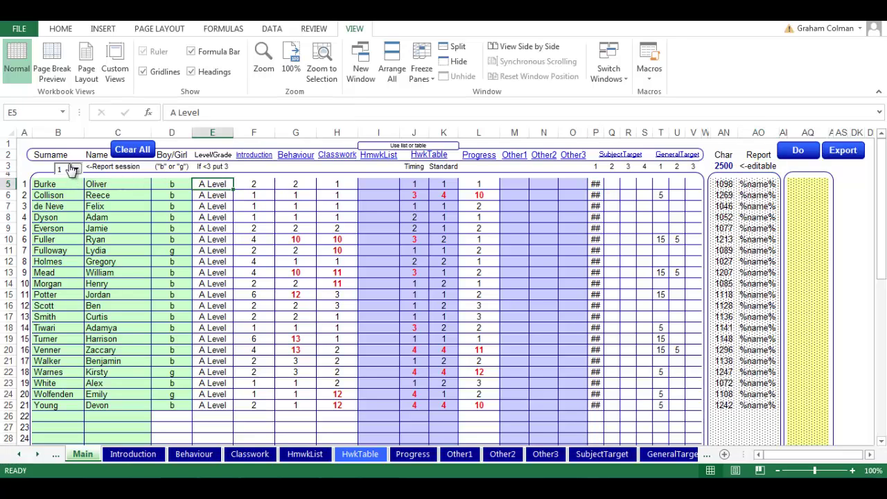
pyautogui.click(618, 458)
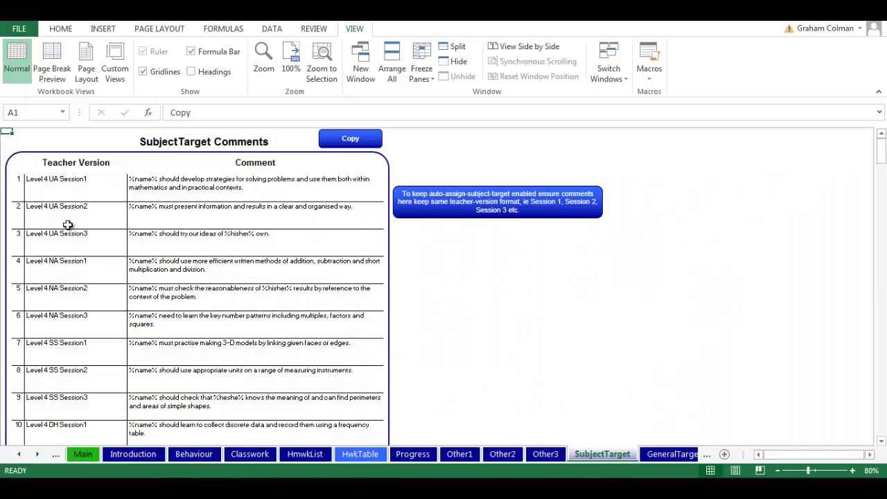
pyautogui.click(62, 194)
pyautogui.click(104, 243)
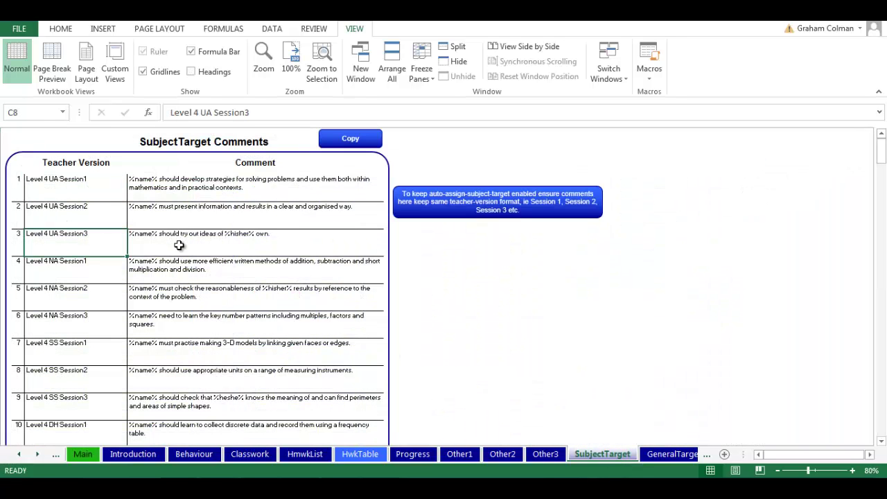
pyautogui.click(133, 454)
pyautogui.hotkey('ctrl', 'pageup')
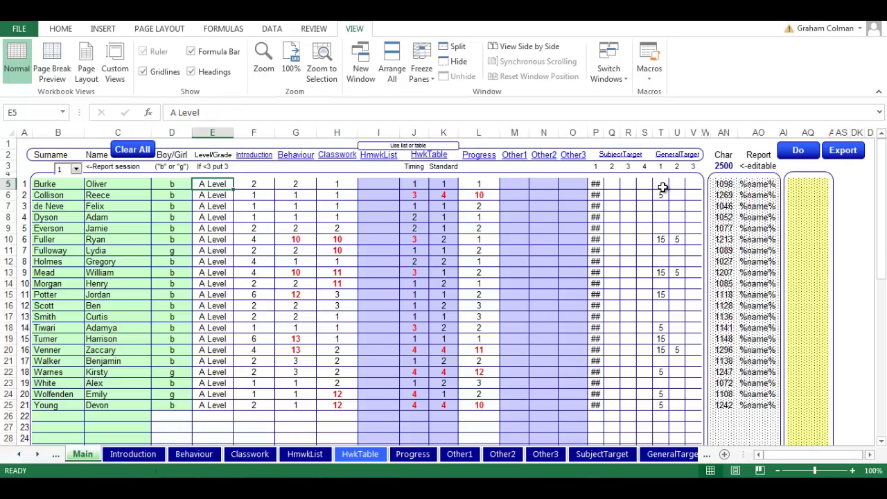
# Consult the GeneralTarget sheet and enter general target numbers from 1 to 5 and 10 in T5:V12 of Main
pyautogui.click(661, 184)
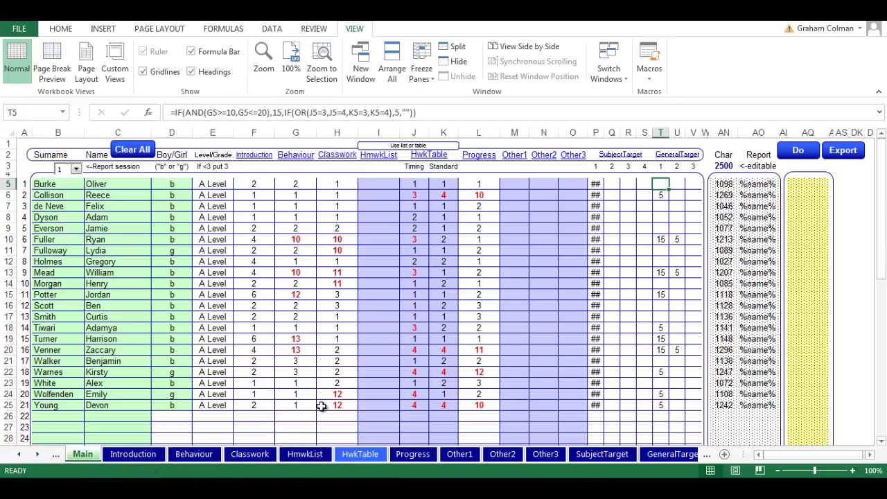
pyautogui.click(667, 454)
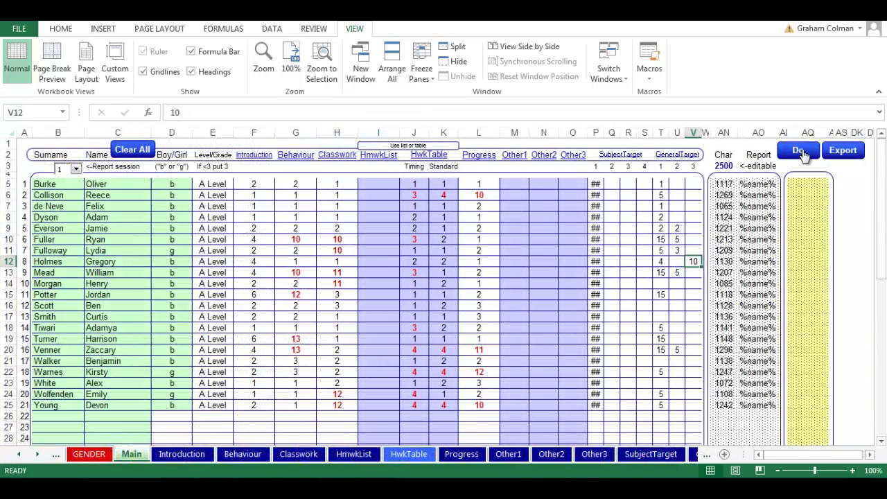
# Generate all the pupils' reports with Do and read the full text of the first report in AQ5
pyautogui.click(798, 151)
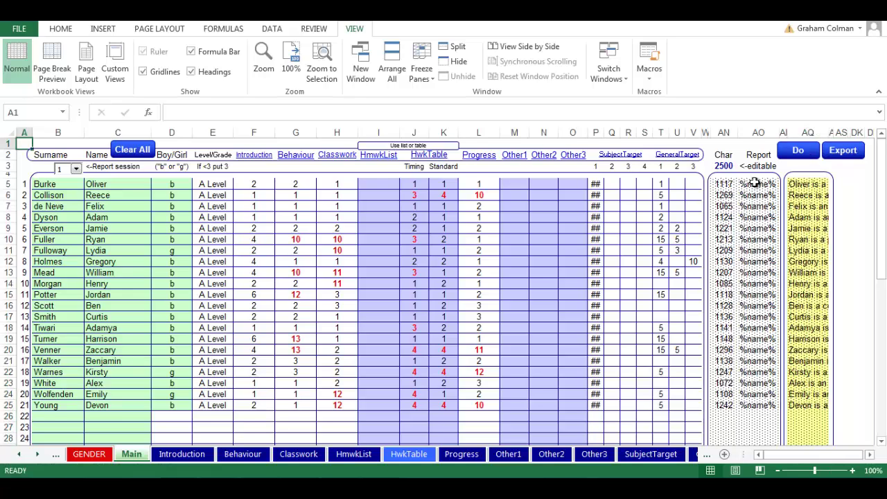
pyautogui.click(808, 183)
pyautogui.click(879, 113)
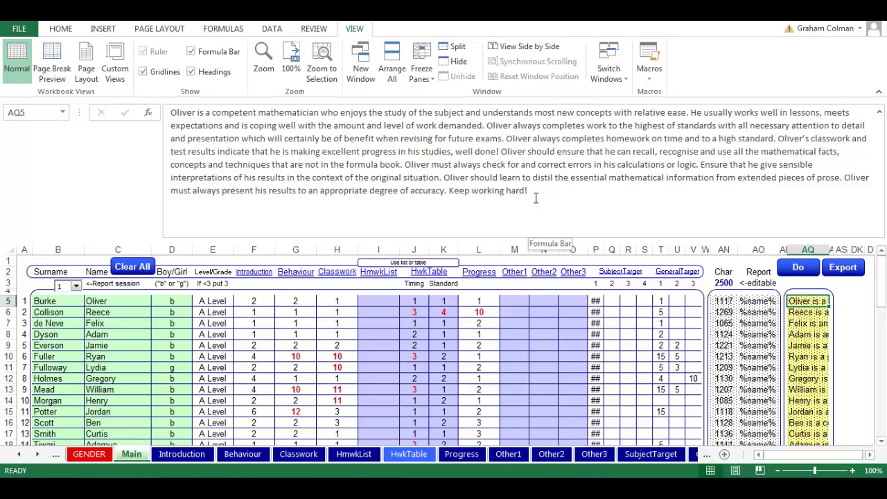
pyautogui.click(879, 112)
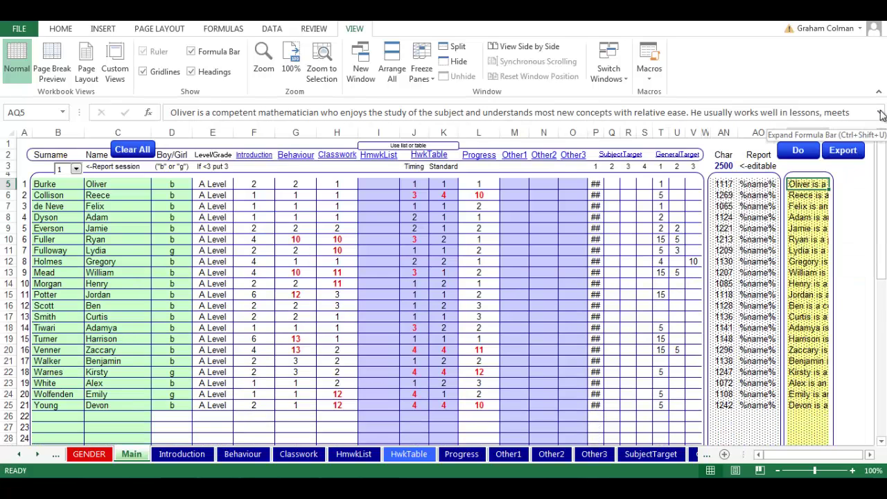
# Export the finished reports to a new workbook, check the first report there, and return to REPORTSTEMPLATE
pyautogui.click(843, 158)
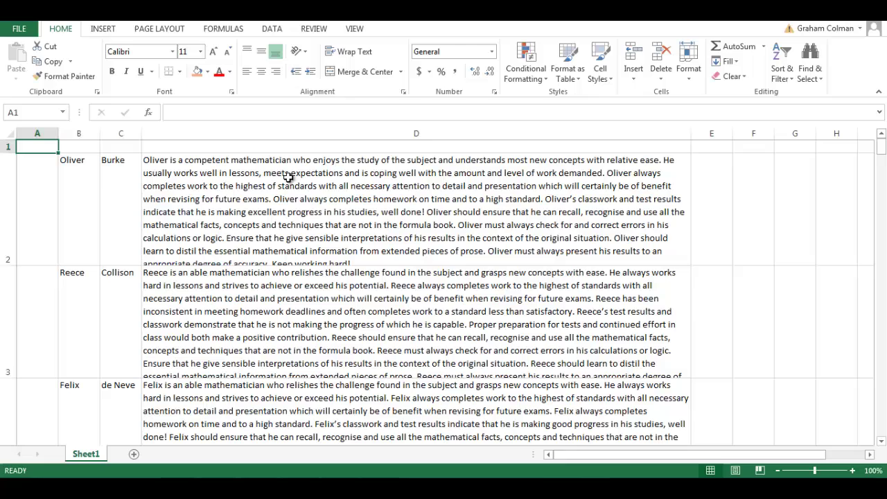
pyautogui.click(228, 179)
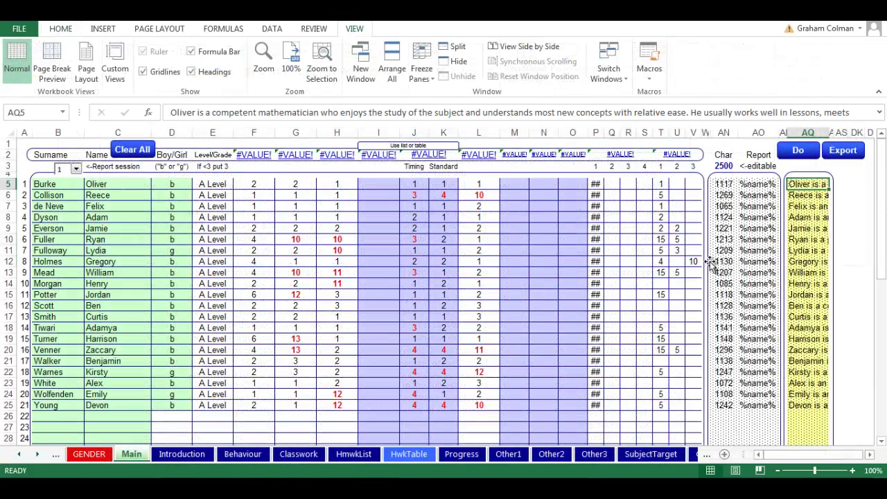
# Review the Restrictions on the ReadMe sheet and the %name% entries in the Gender Nouns List on the GENDER sheet
pyautogui.click(20, 454)
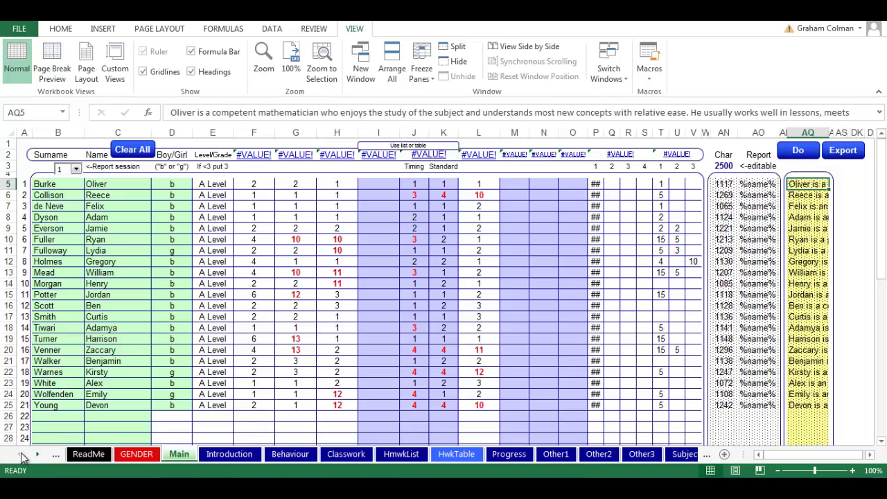
pyautogui.click(97, 456)
pyautogui.click(72, 387)
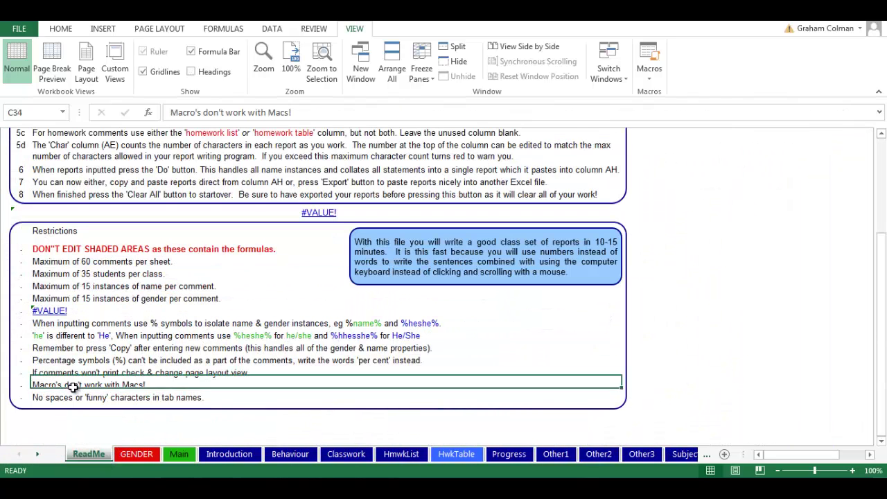
pyautogui.click(129, 247)
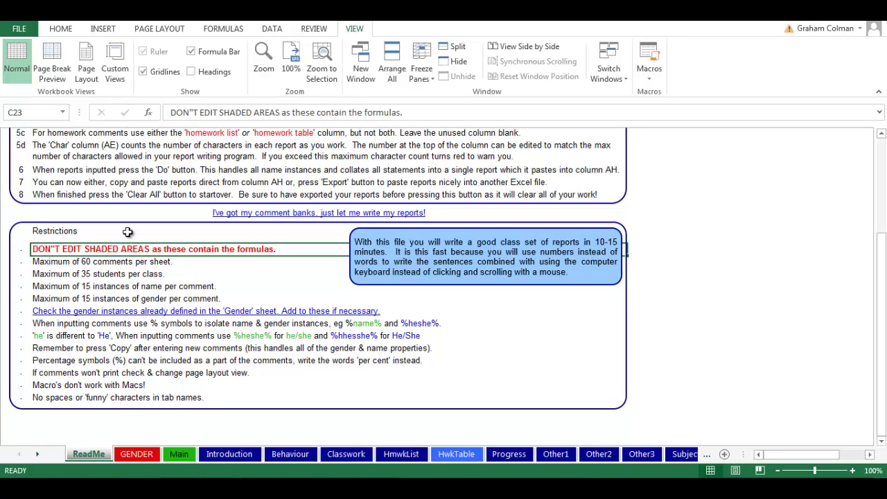
pyautogui.press('Down')
pyautogui.press('Down')
pyautogui.press('Down')
pyautogui.press('Down')
pyautogui.press('Down')
pyautogui.press('Down')
pyautogui.press('Down')
pyautogui.press('Down')
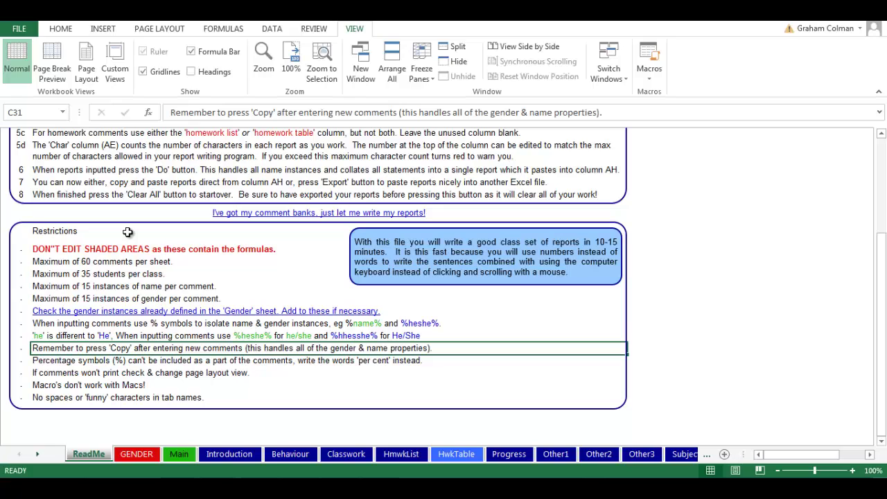
pyautogui.press('Down')
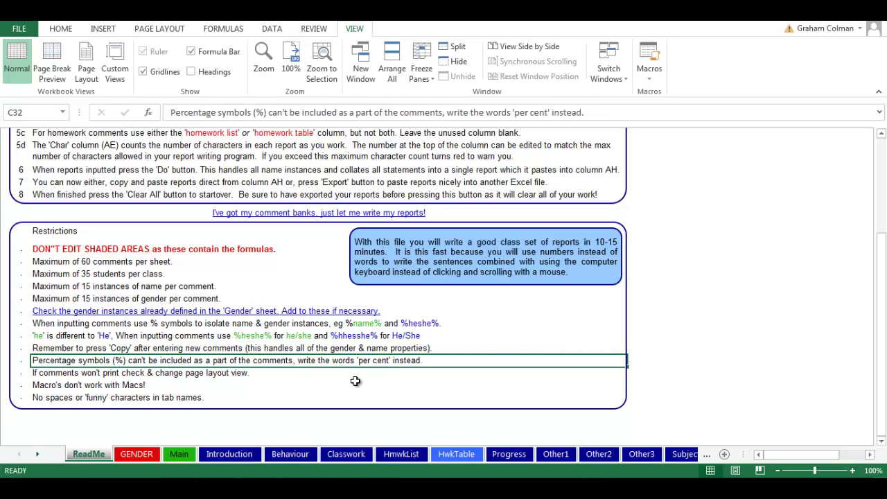
pyautogui.click(136, 454)
pyautogui.click(135, 171)
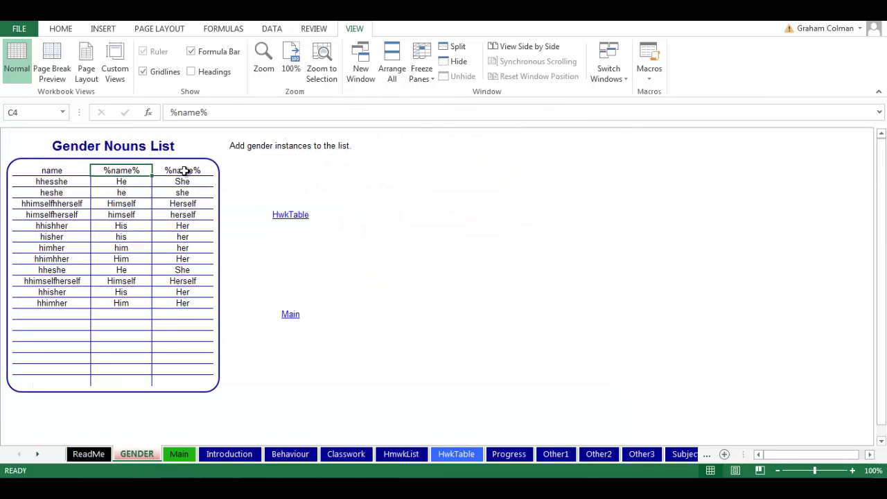
# Clear all pupil entries and reports from the Main sheet
pyautogui.click(90, 454)
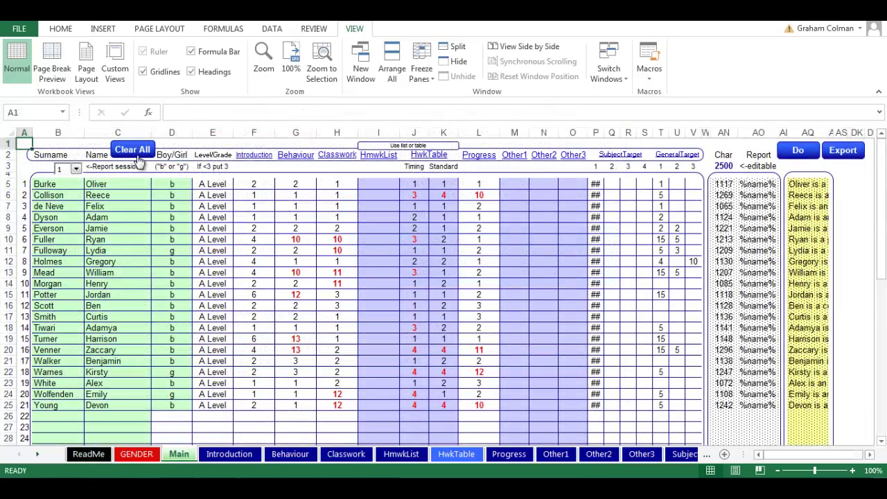
pyautogui.click(138, 154)
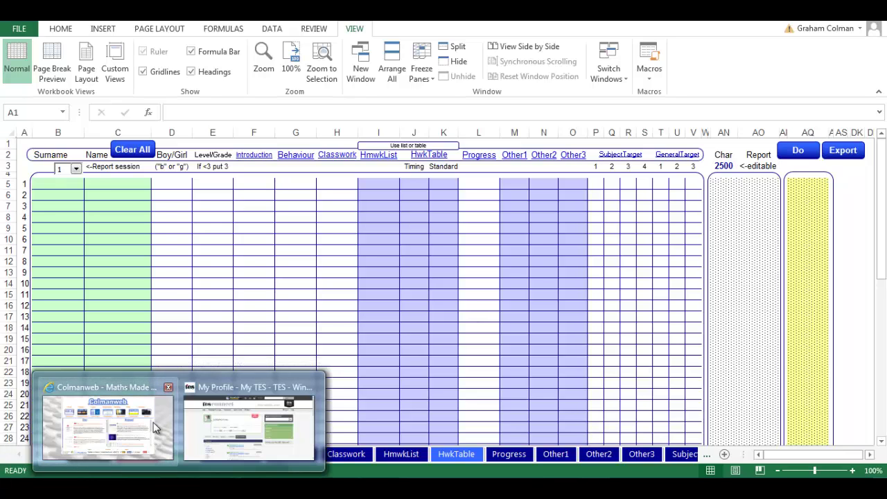
# Switch to Internet Explorer to view the Colmanweb homepage and the TES profile's resources, and return to the REPORTSTEMPLATE workbook
pyautogui.click(155, 428)
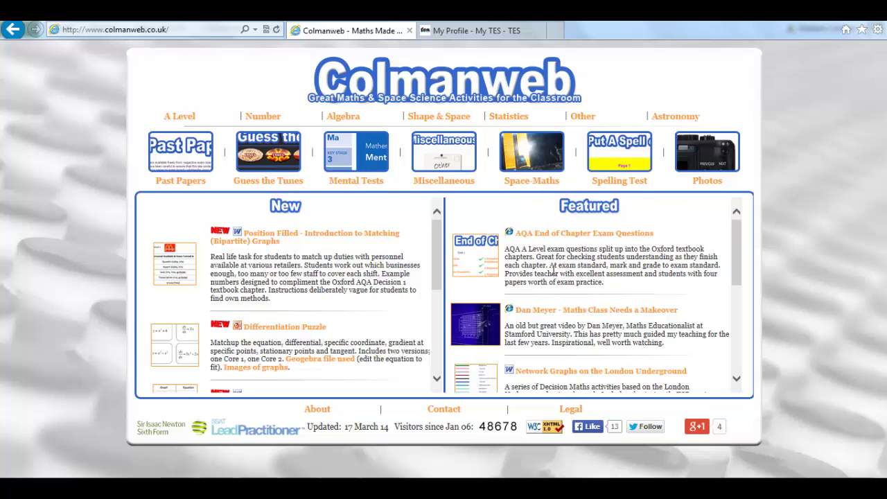
pyautogui.click(468, 31)
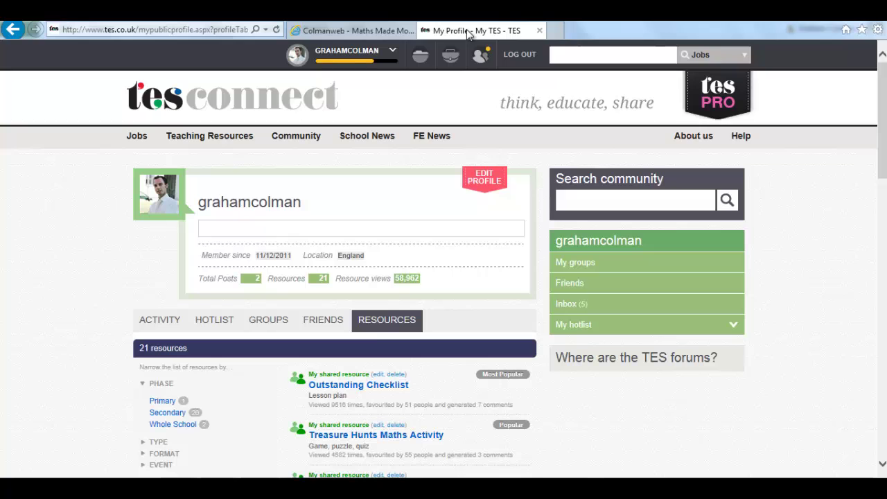
pyautogui.moveTo(882, 112)
pyautogui.mouseDown()
pyautogui.moveTo(880, 218)
pyautogui.moveTo(875, 105)
pyautogui.mouseUp()
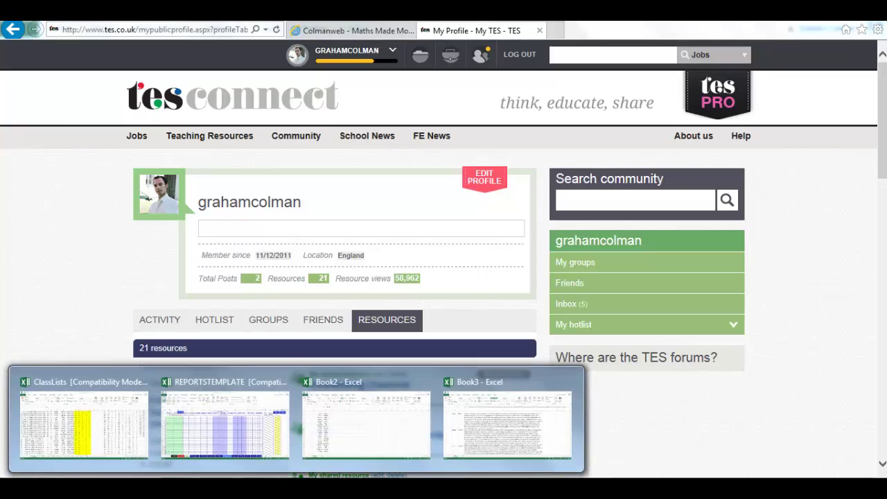
pyautogui.click(226, 423)
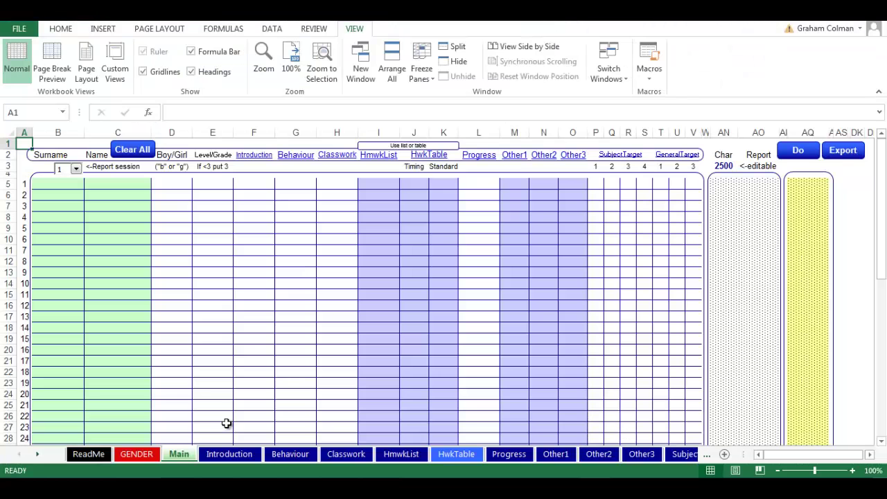